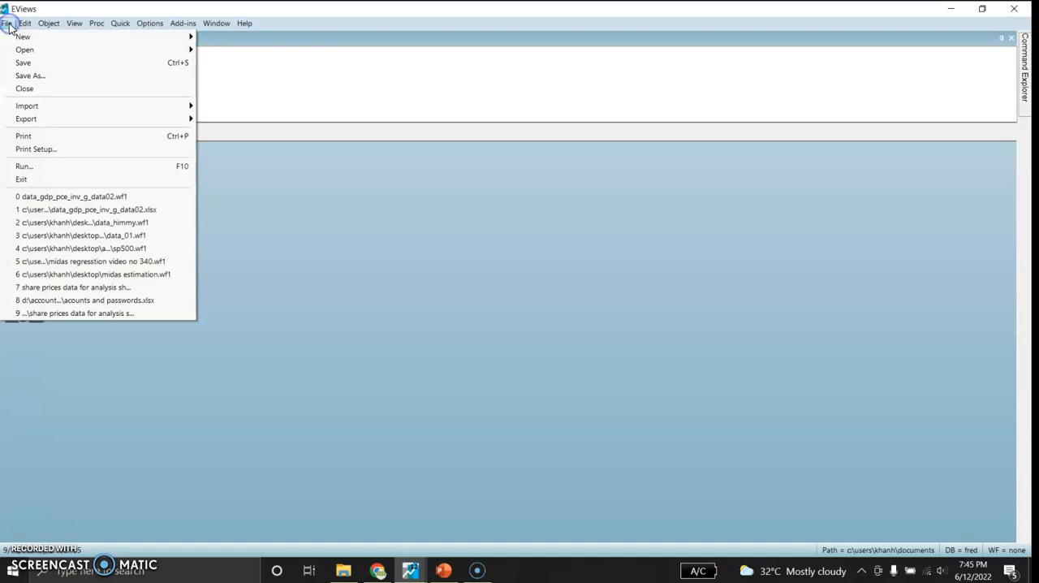
- Start a new dated, regular-frequency workfile with Weekly frequency and start date 01/01/1989
mouse_move(37, 38)
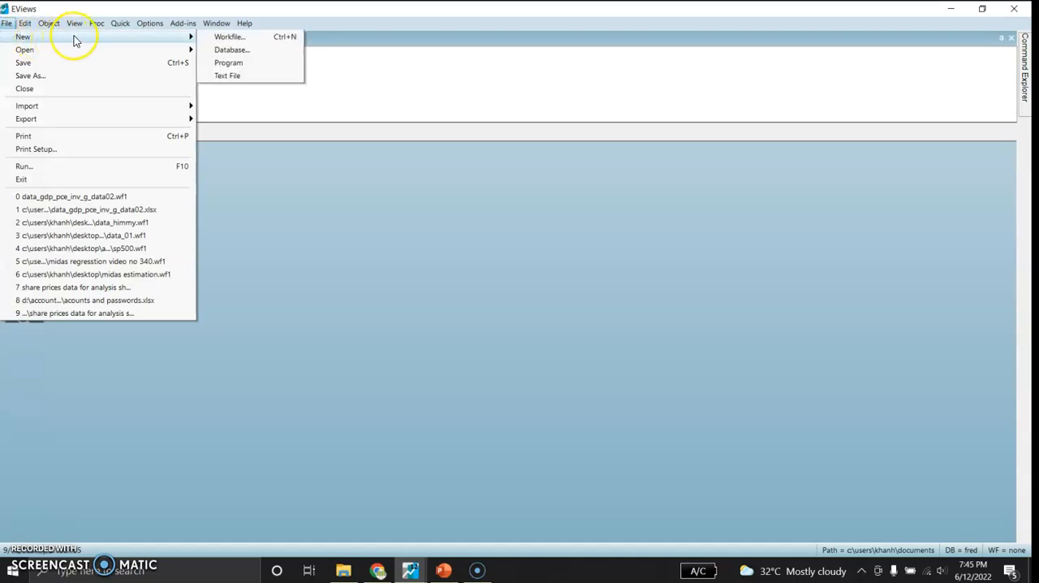
click(228, 38)
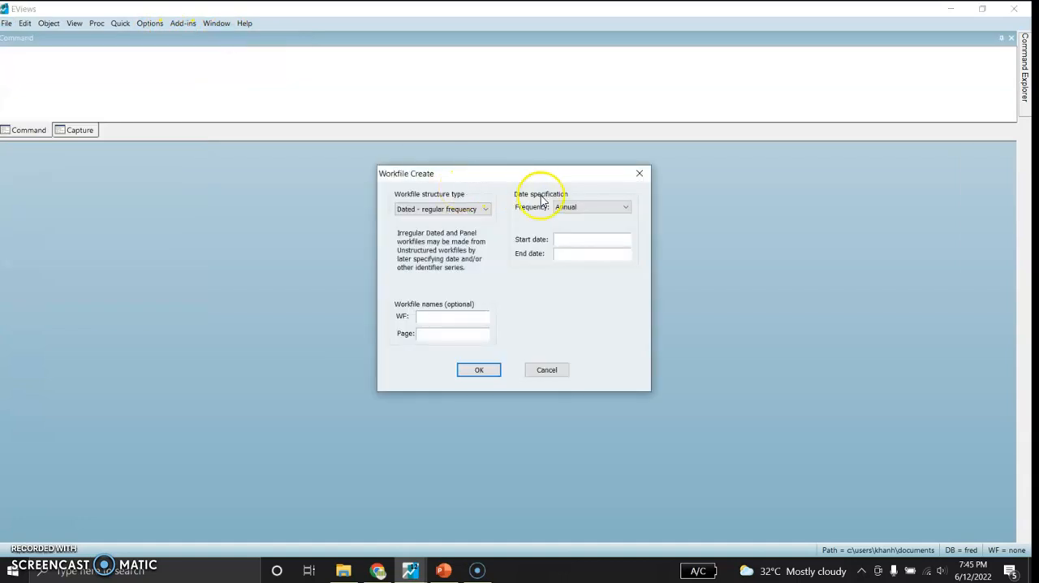
click(586, 208)
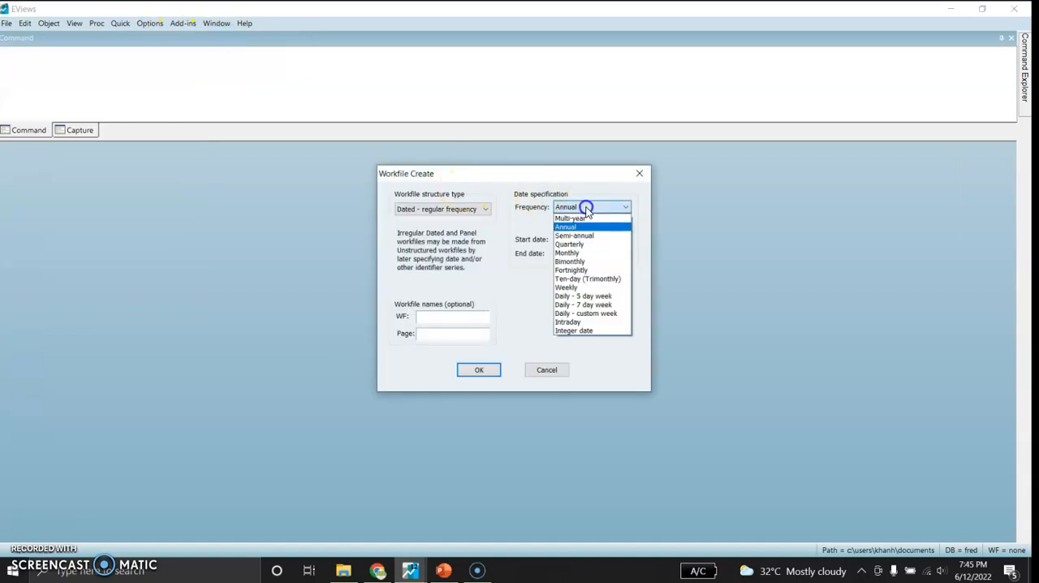
click(573, 288)
click(562, 237)
text(01/01/1989)
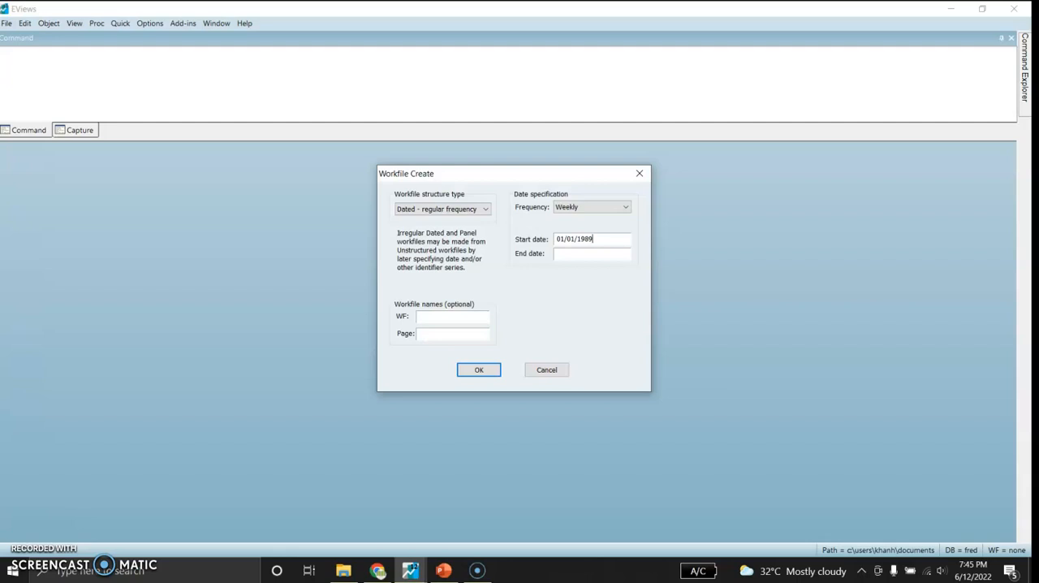
- Set the workfile's end date to 12/31/2019 and create the workfile
click(566, 253)
text(3)
key(BackSpace)
text(12/31/2019)
click(474, 370)
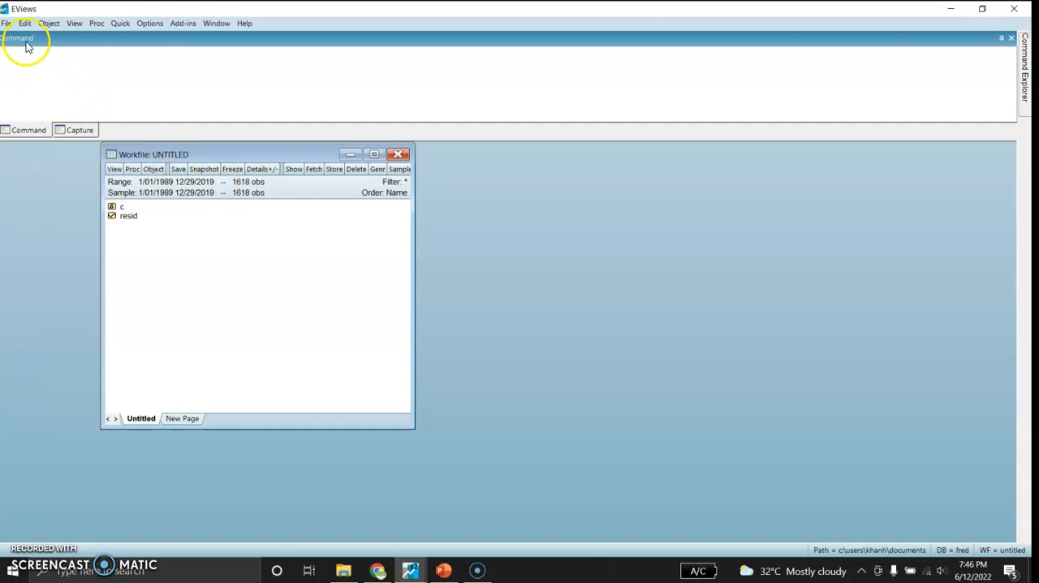
- Open a connection to the FRED Database using its default server specification
click(7, 23)
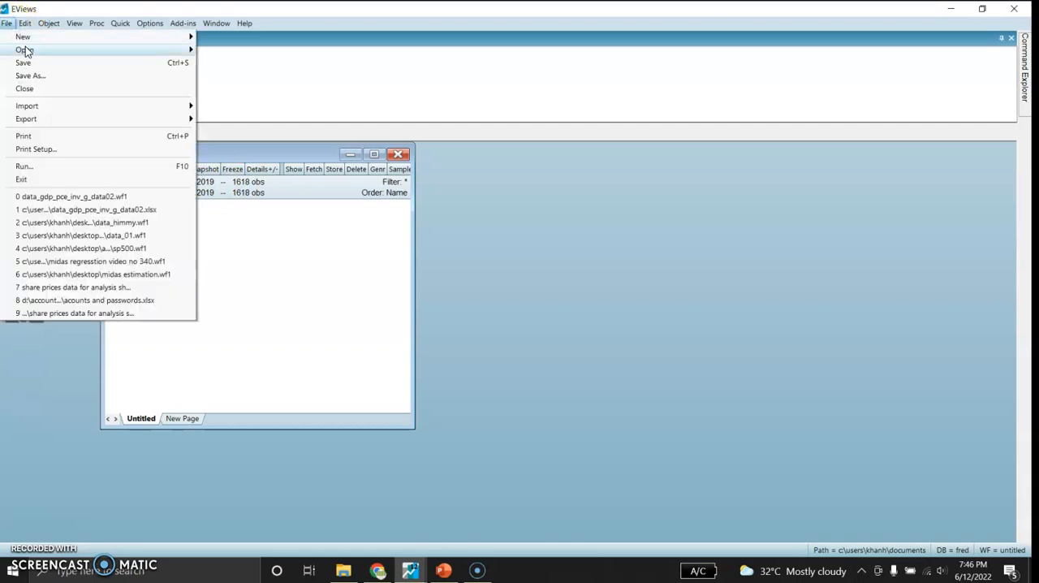
click(57, 50)
click(248, 76)
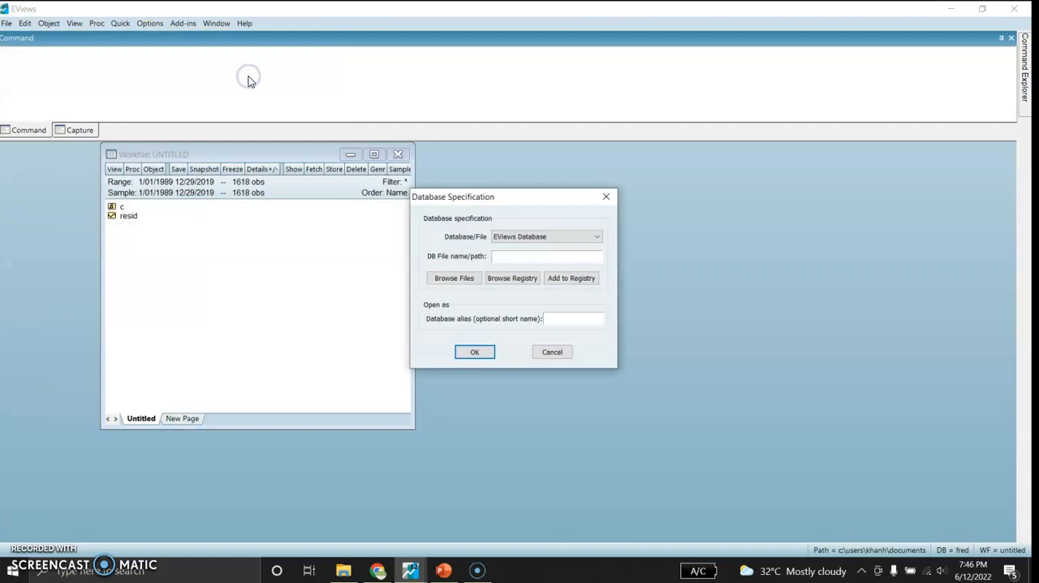
click(529, 236)
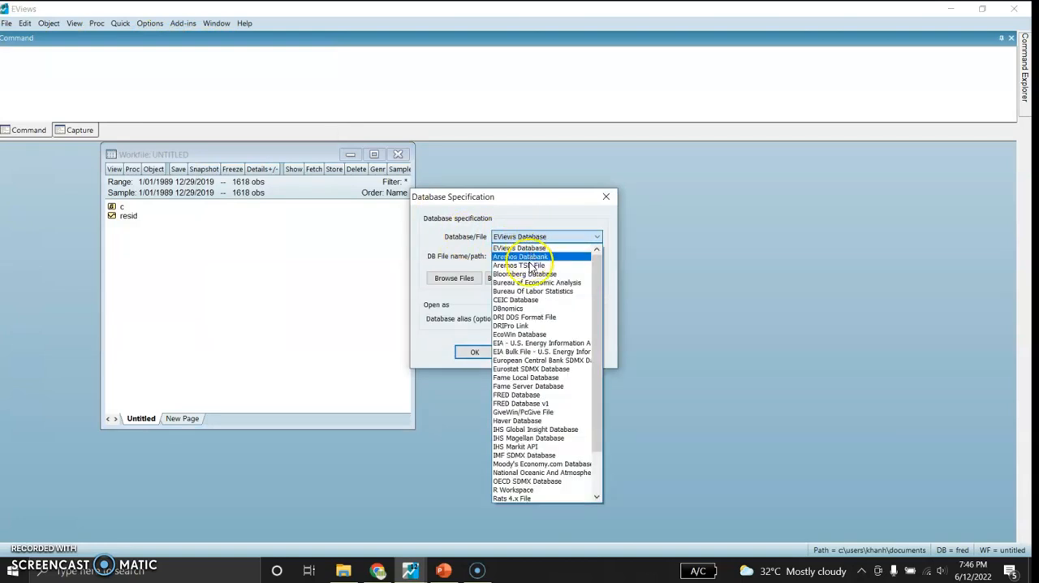
click(516, 396)
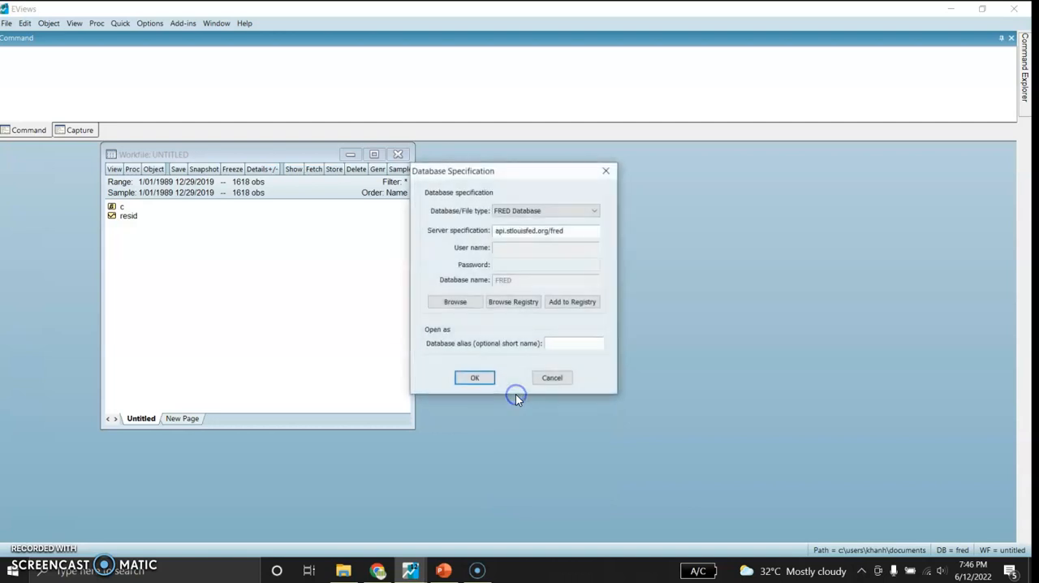
click(474, 378)
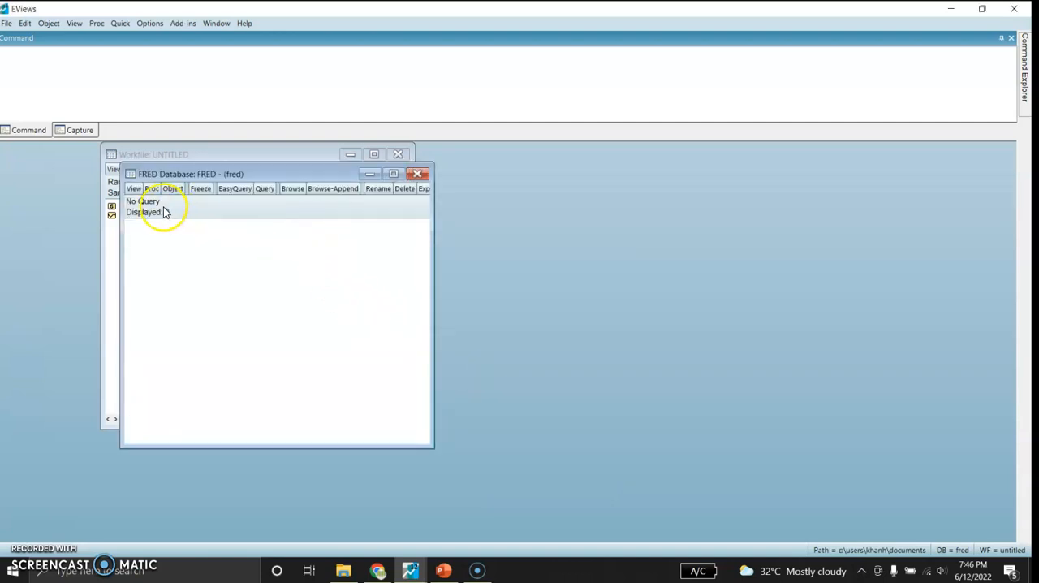
- Browse the FRED database to All Series Search and place its enlarged window beside the workfile
click(286, 192)
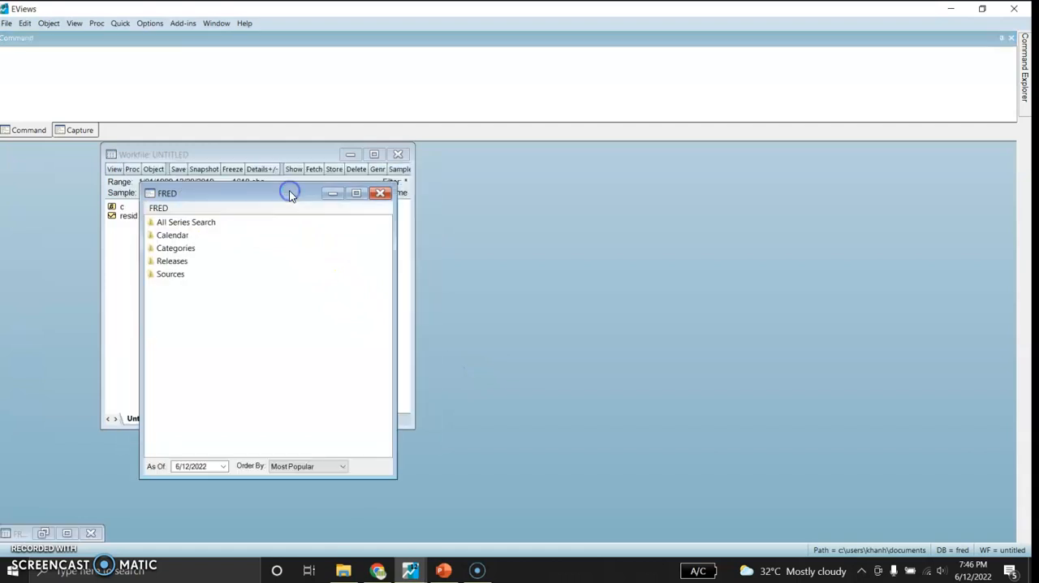
double_click(187, 225)
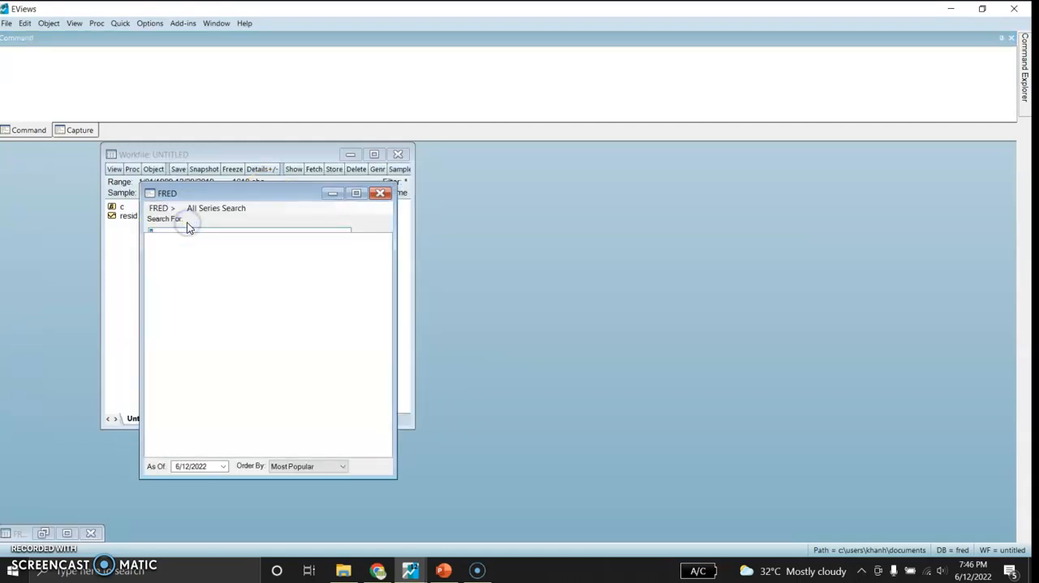
drag(304, 191, 587, 217)
drag(678, 234, 736, 259)
- Search FRED for "initial claims" and add the Initial Claims (W,NSA,Number) series to the workfile
click(510, 247)
key(BackSpace)
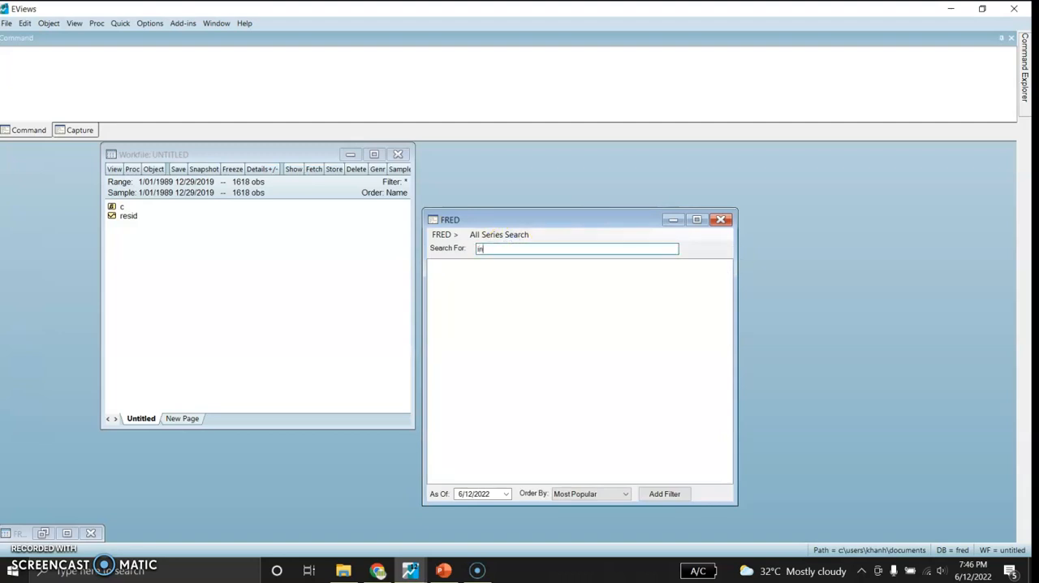
text(initial)
click(508, 246)
text(claims)
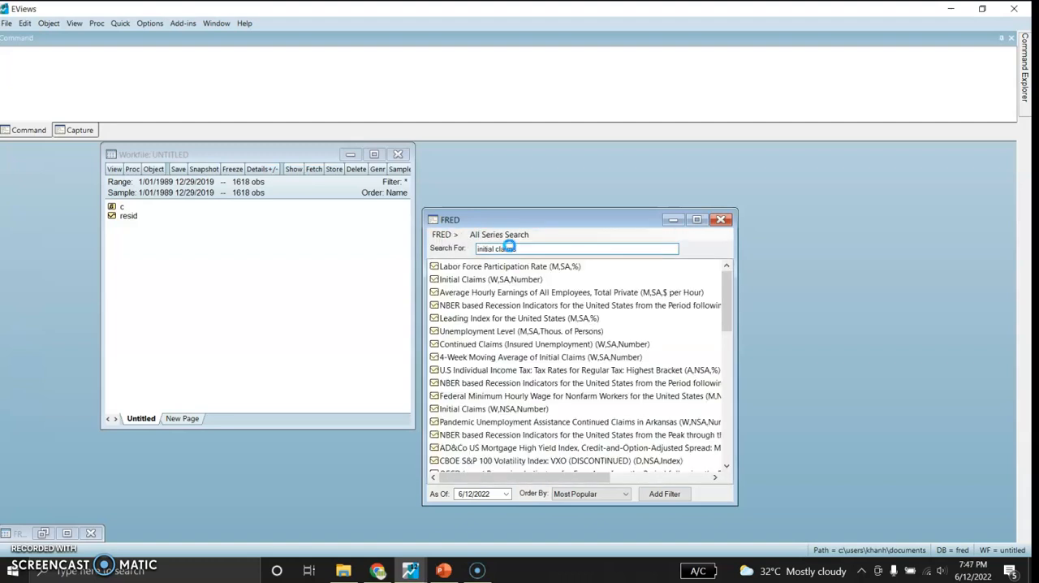
click(482, 280)
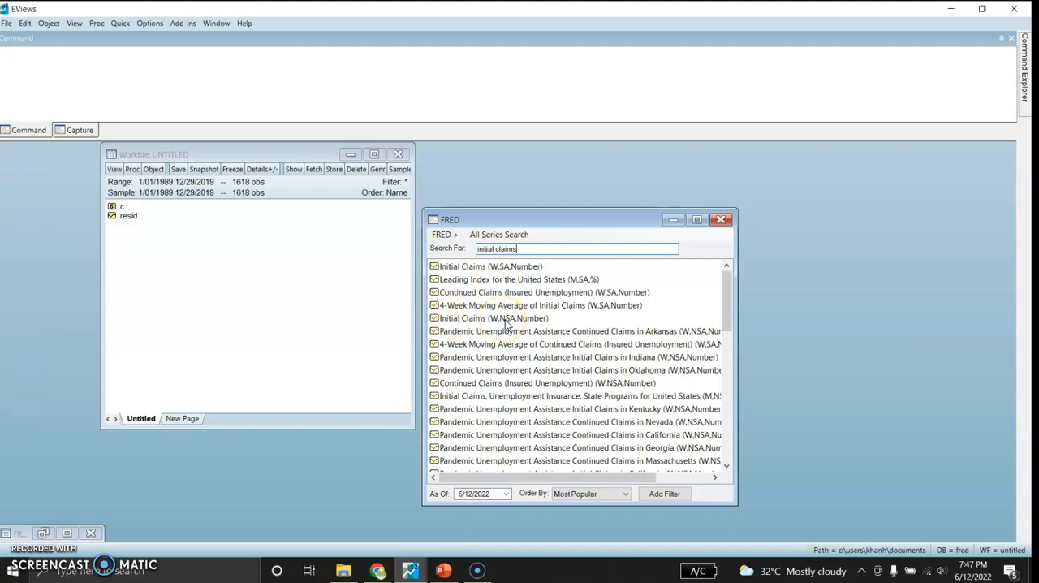
drag(467, 323, 264, 306)
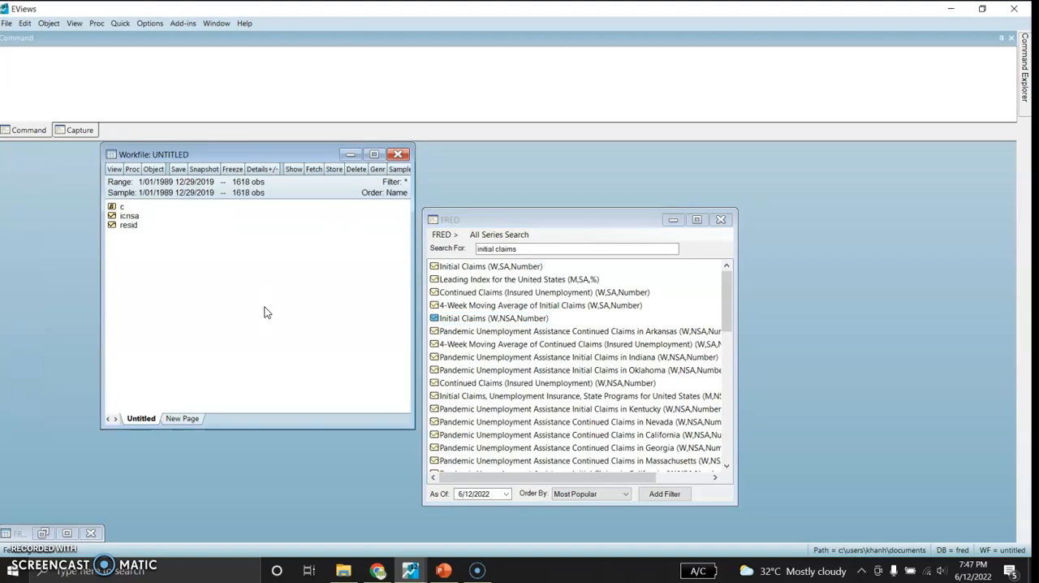
- Open the icnsa series, check its data through the last observation, and plot it as a basic Line & Symbol graph
double_click(128, 216)
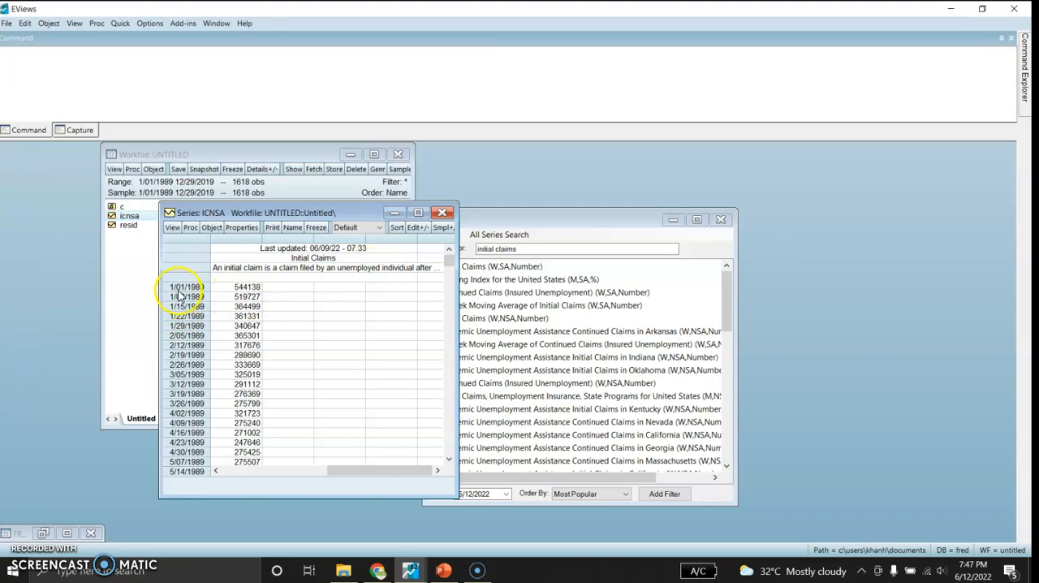
drag(448, 272, 436, 461)
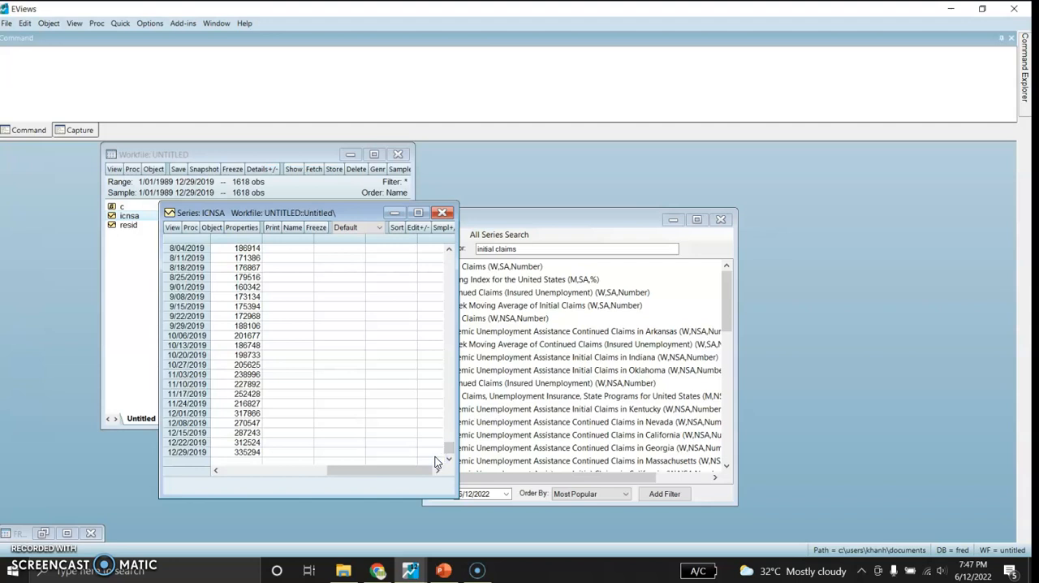
click(171, 227)
click(191, 253)
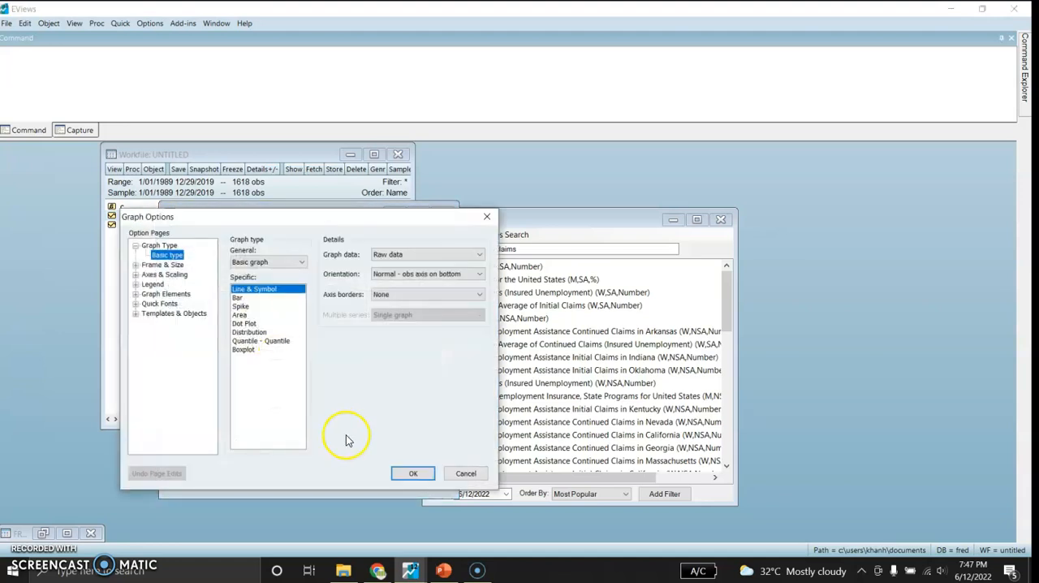
click(410, 473)
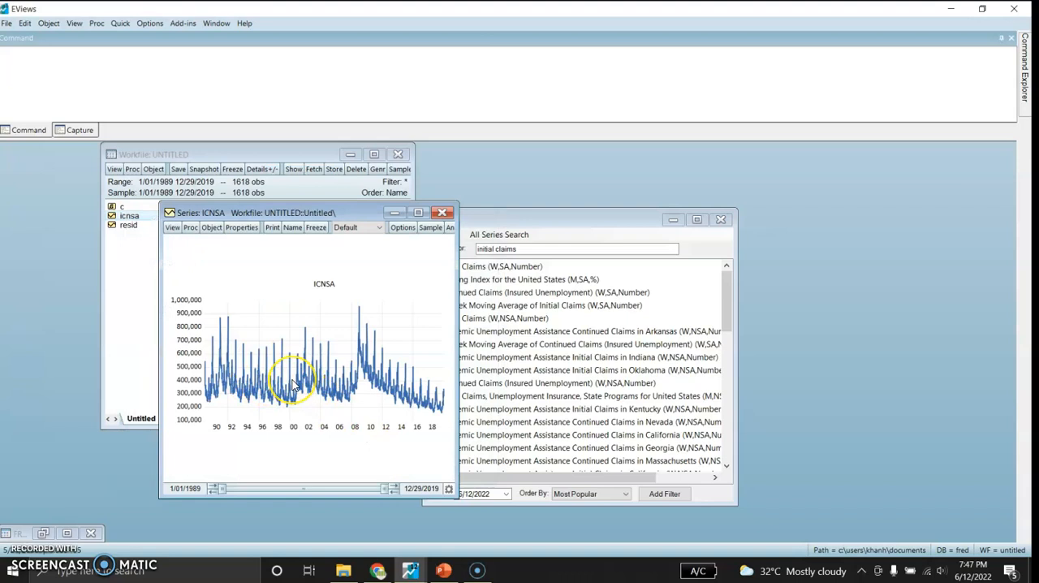
mouse_move(294, 385)
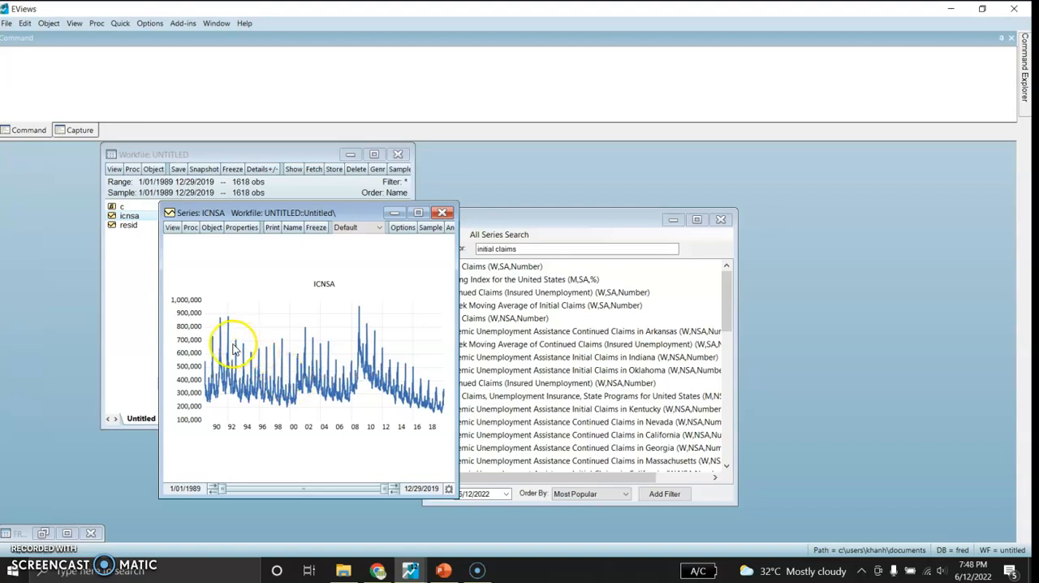
mouse_move(229, 361)
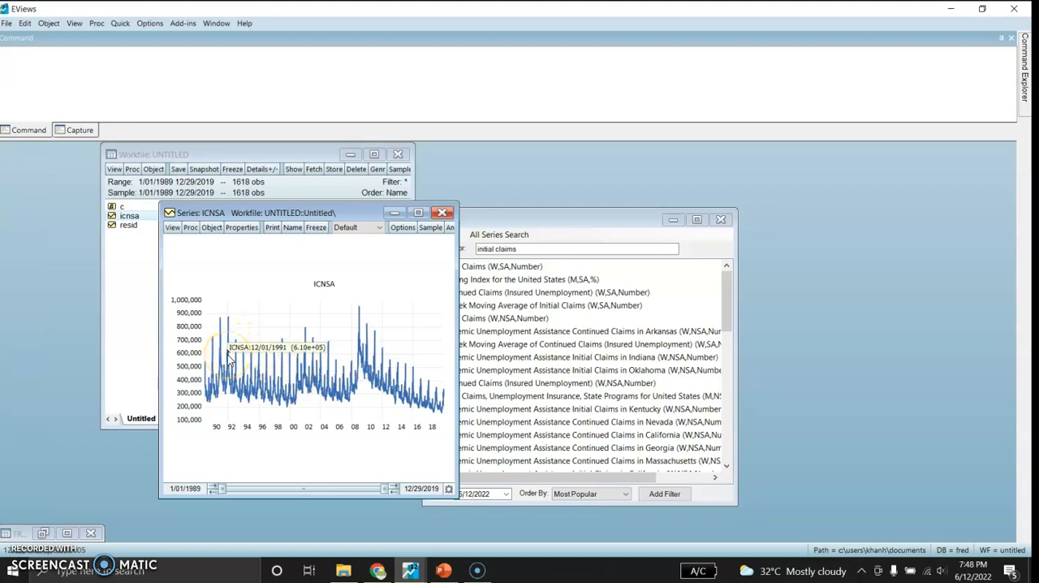
- Start a least squares equation with icnsa as dependent variable and a constant and icnsa(-1) as regressors
click(120, 26)
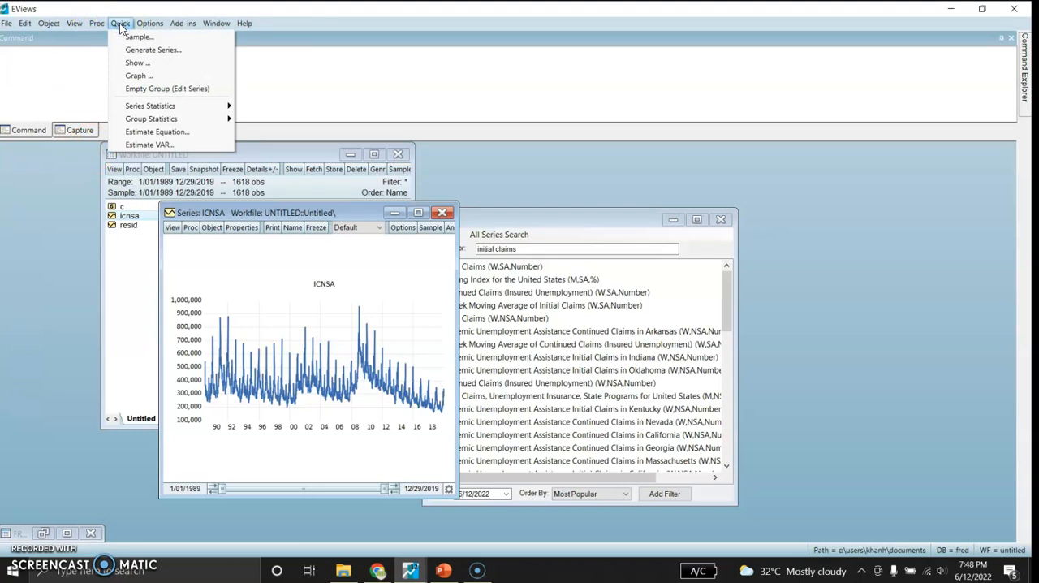
click(138, 133)
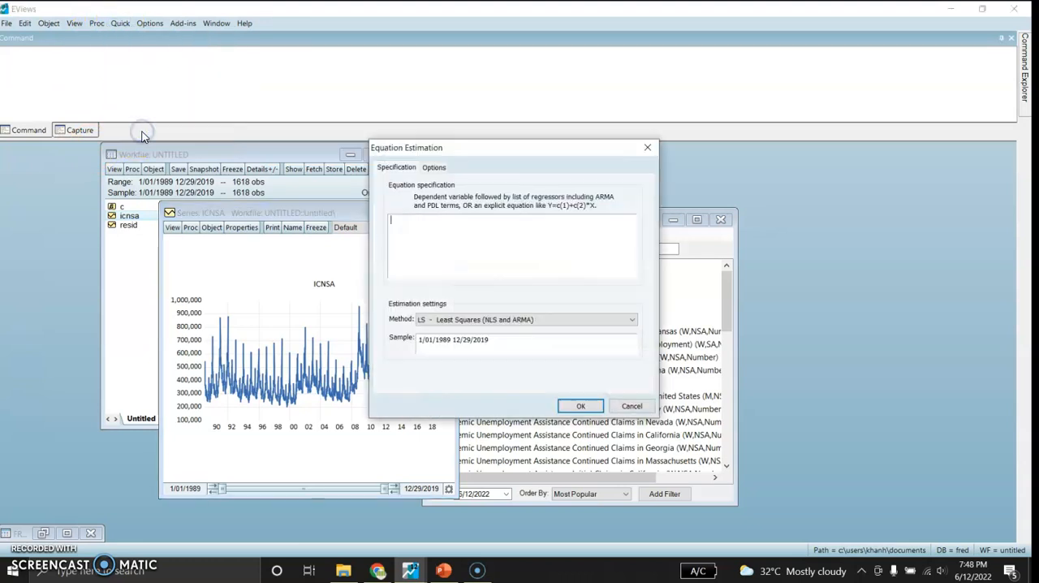
click(406, 234)
text(icnsa)
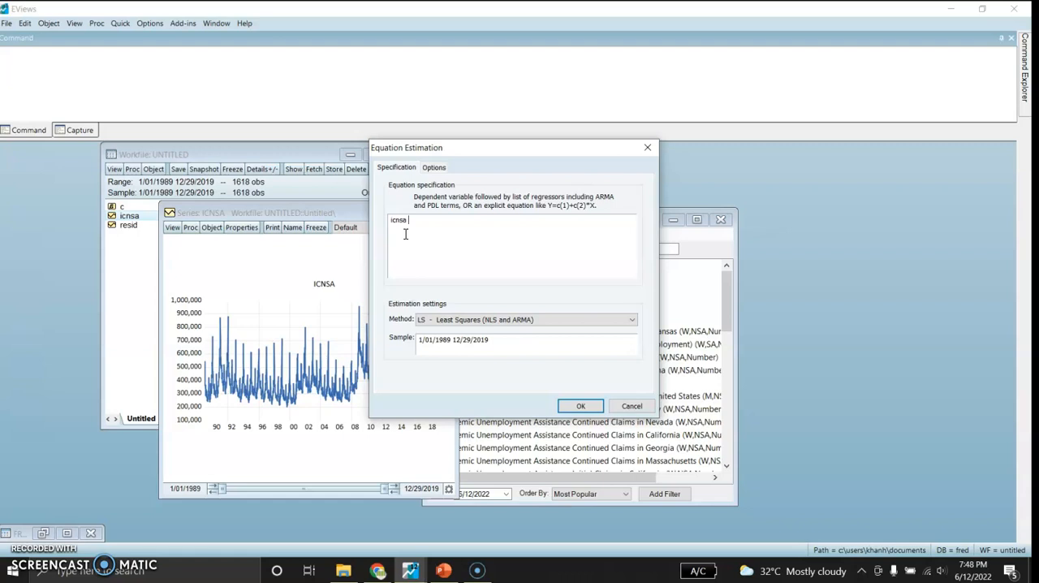
text( c)
text( in)
text(csa(-)
text(1)
text() icnsa()
text(-)
- Add icnsa(-2), icnsa(-3) and icnsa(-4) to the regressors and estimate the equation
text(2) icnsa()
text(-)
text(3)
text() ic)
text(nsa(-4)
click(573, 405)
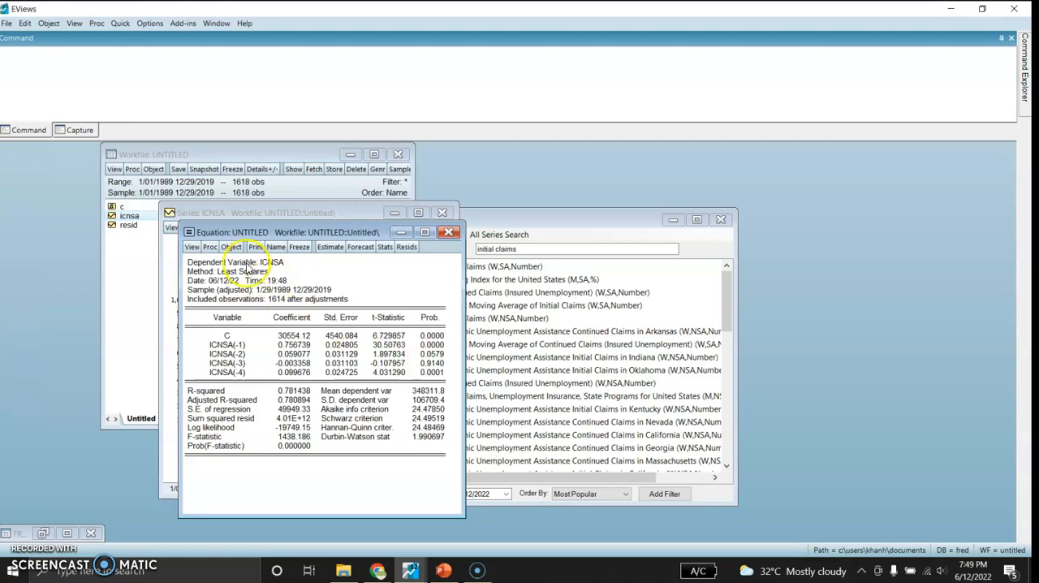
- Run an STL Decomposition seasonal adjustment on the icnsa series with the default settings
click(142, 214)
click(142, 215)
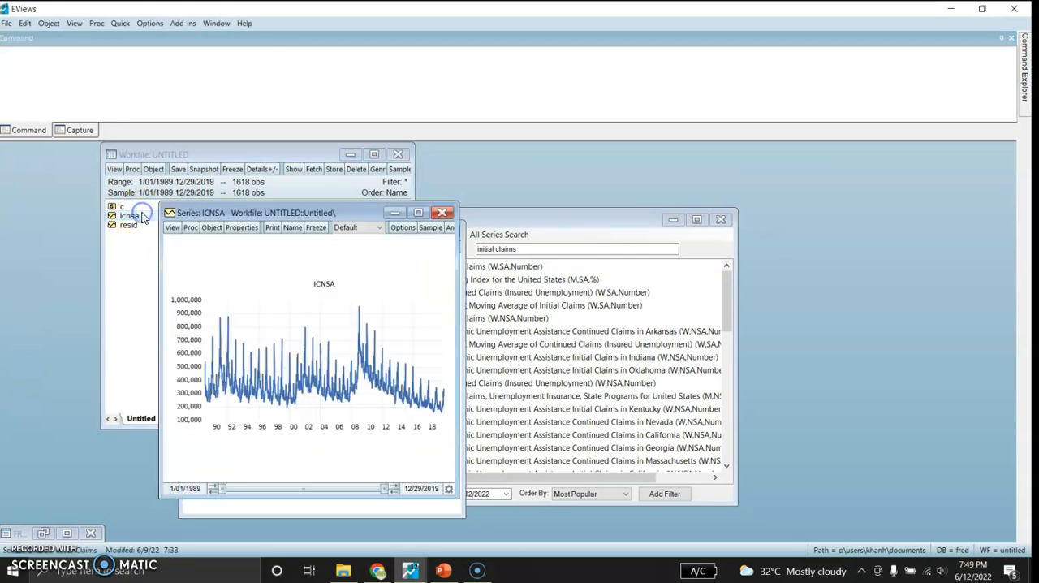
click(190, 229)
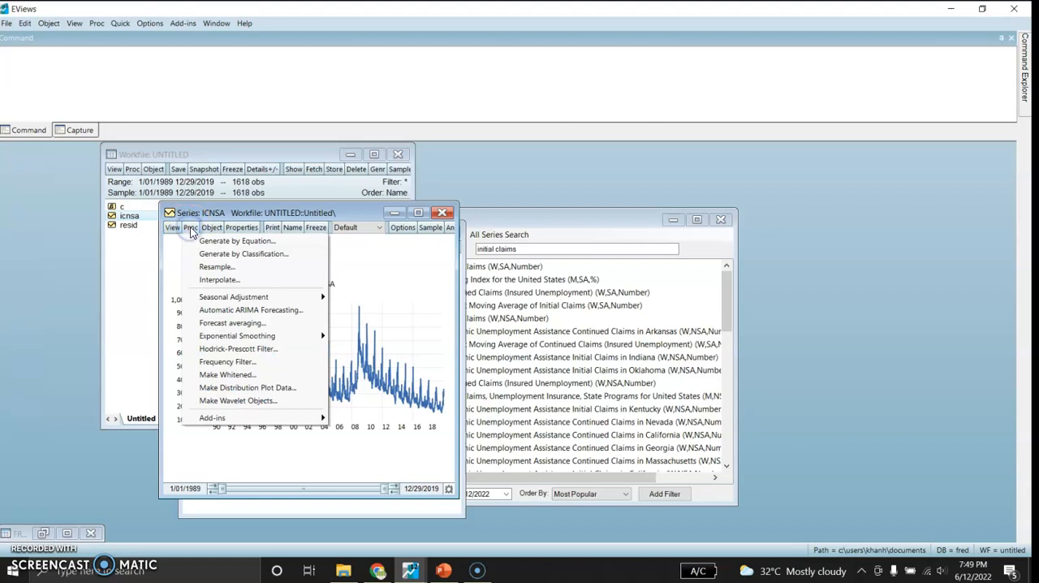
mouse_move(259, 297)
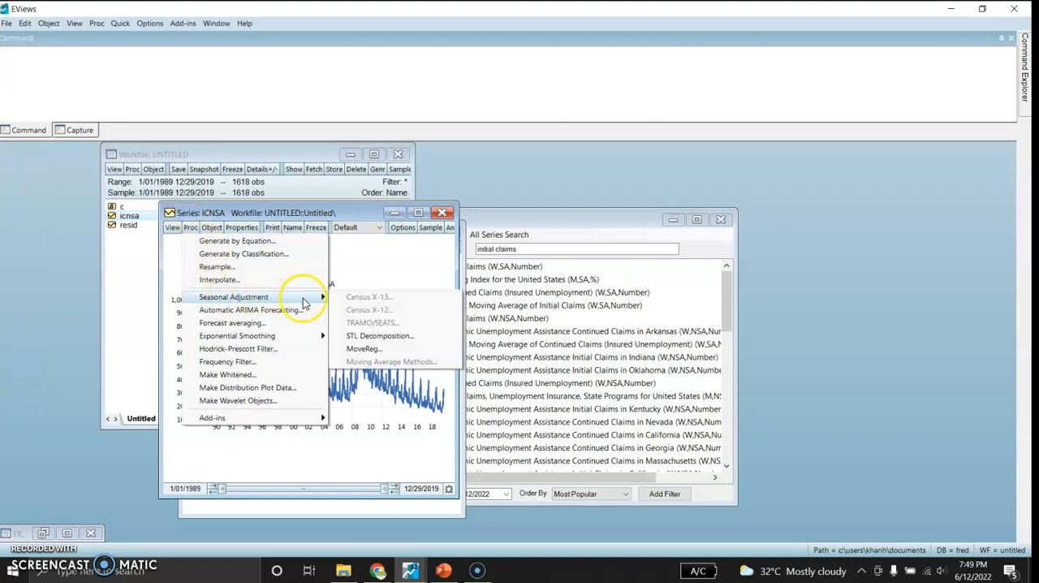
click(351, 337)
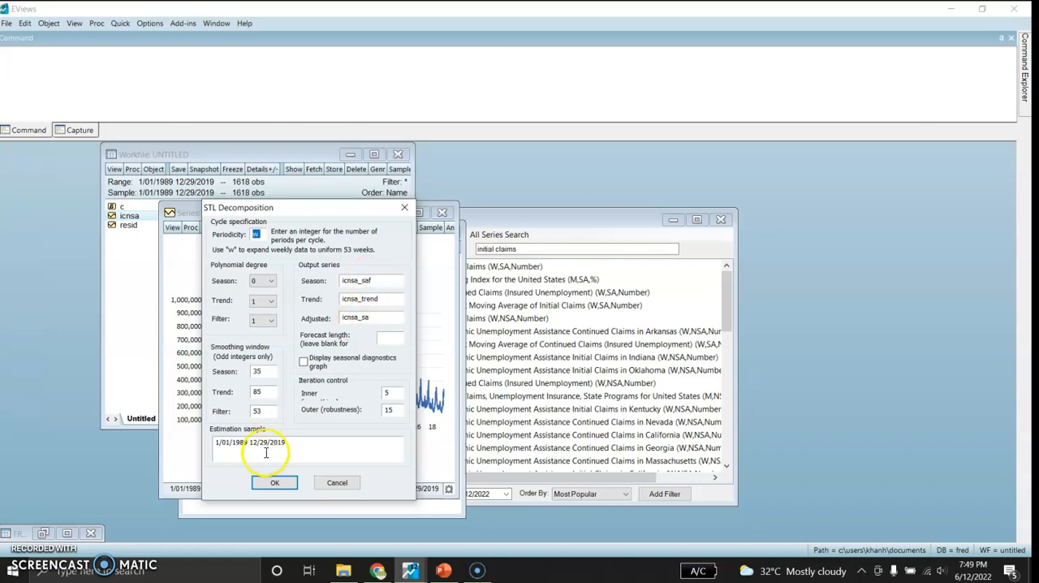
click(274, 484)
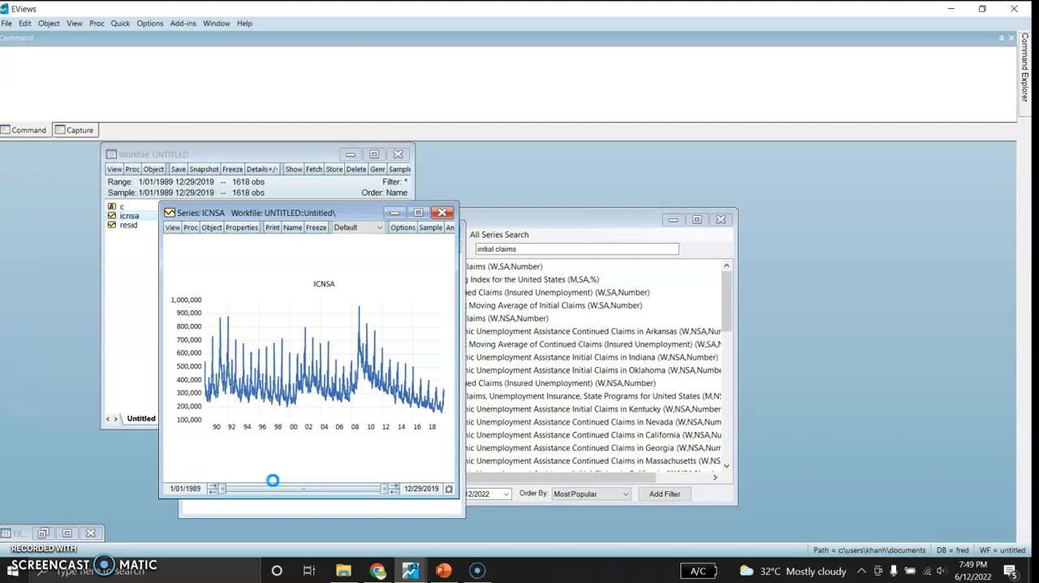
- Maximize the decomposition output and examine the trend, season, remainder and adjusted graphs of icnsa
click(418, 213)
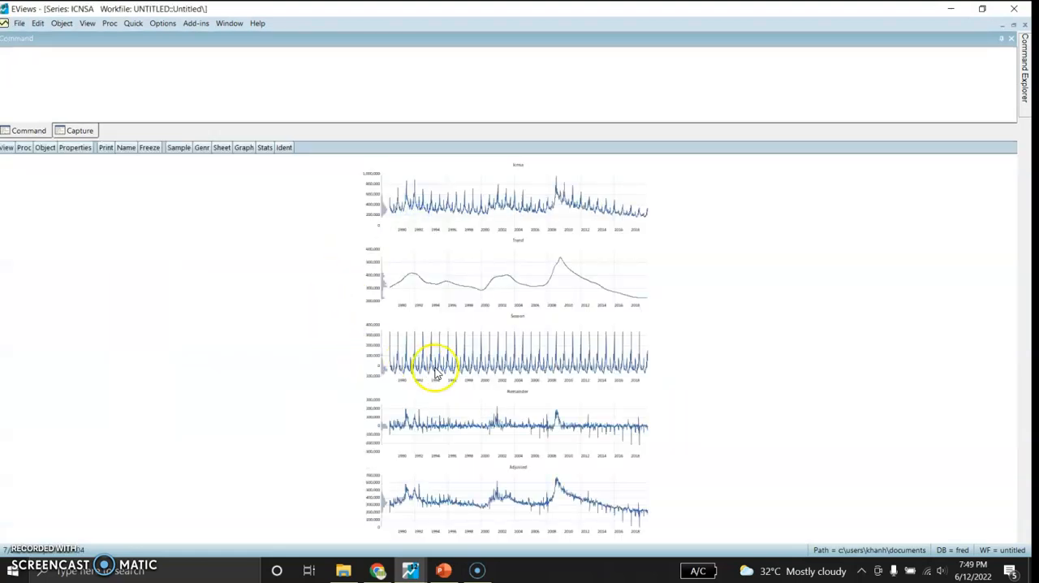
double_click(607, 210)
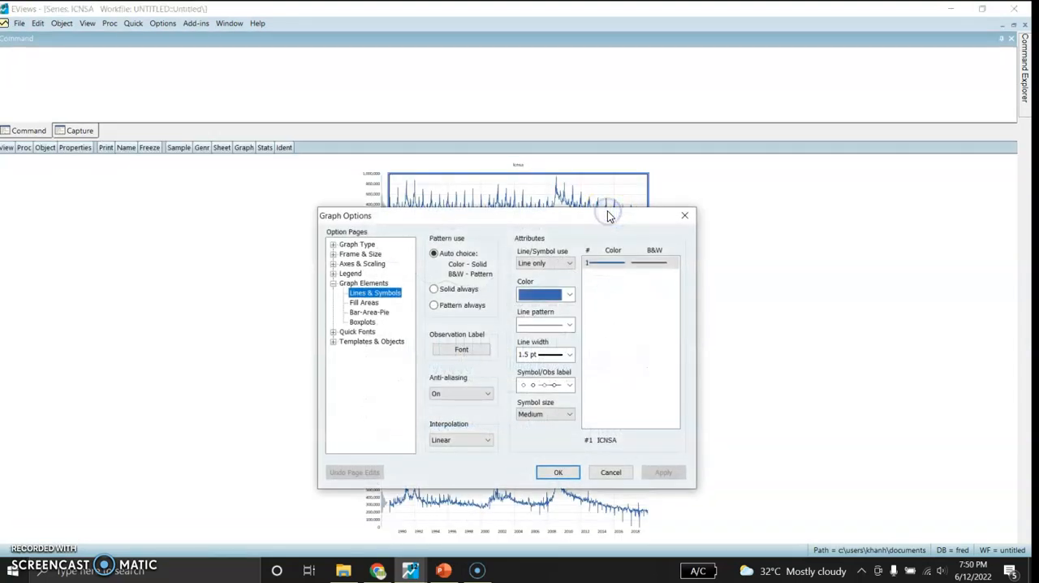
click(685, 214)
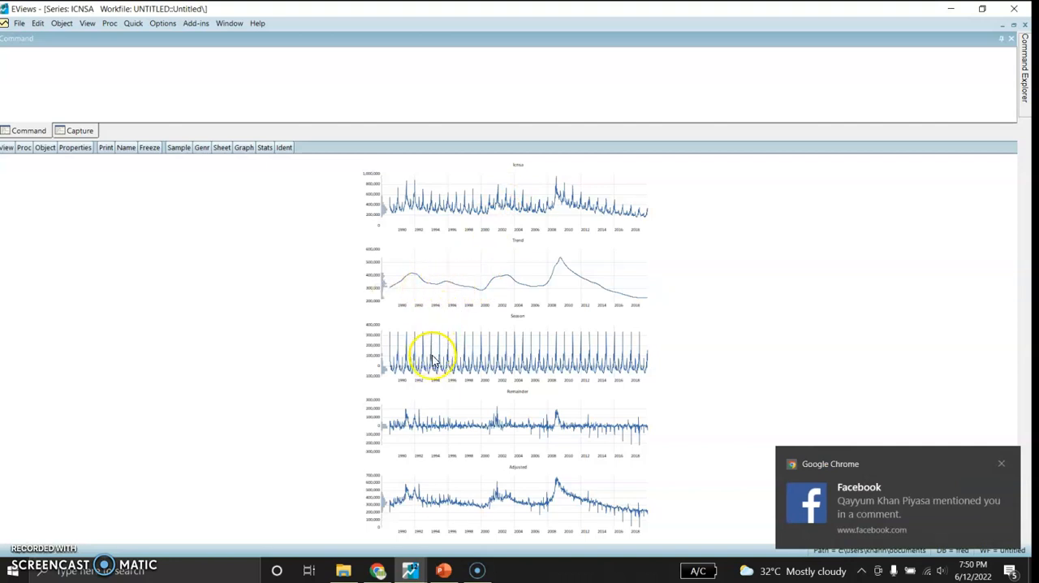
mouse_move(438, 365)
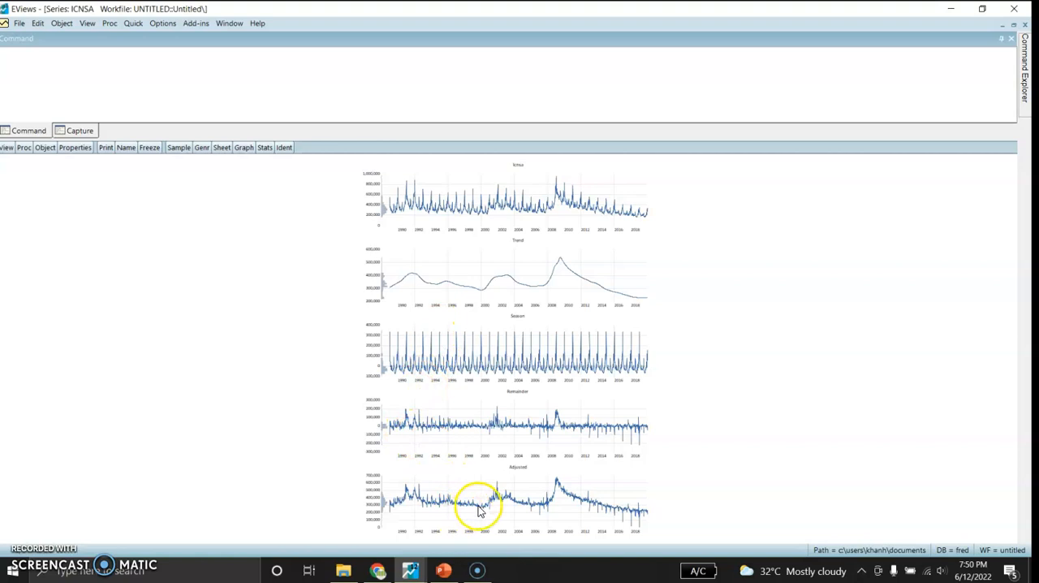
- Restore the decomposition window's size and open icnsa and icnsa_sa from the workfile together as a group
mouse_move(479, 509)
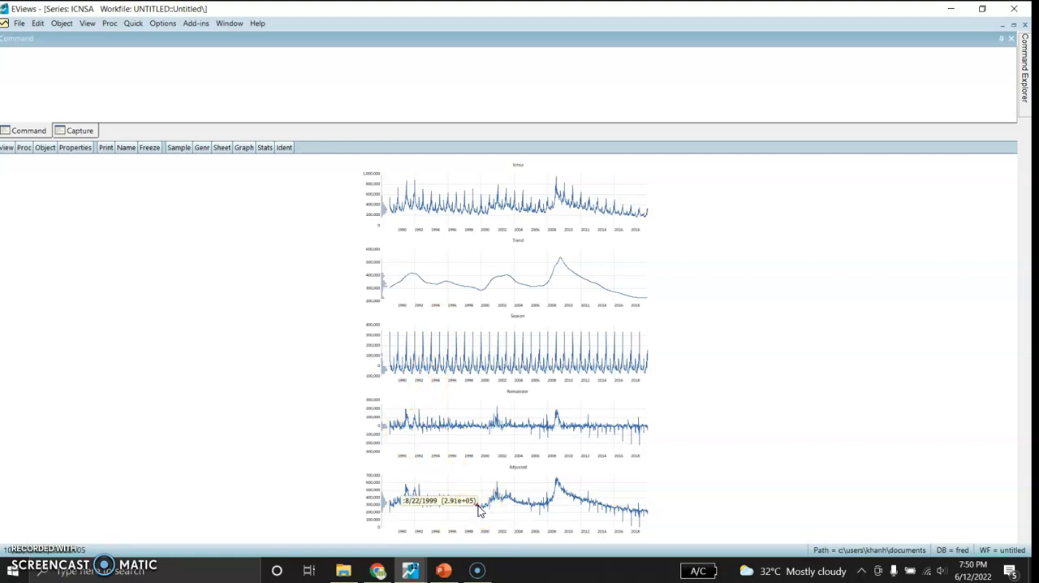
click(1013, 27)
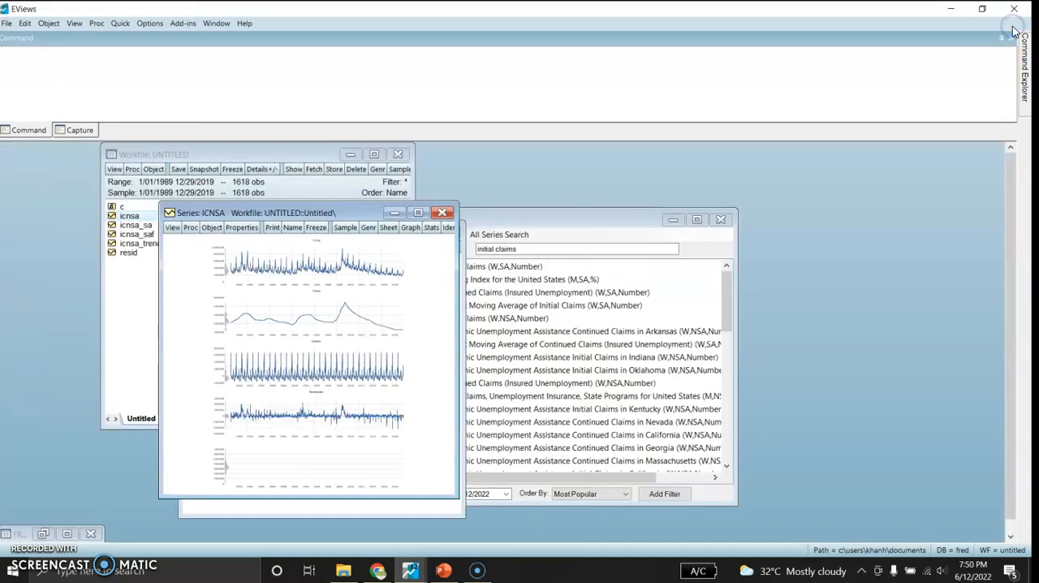
click(126, 294)
click(131, 218)
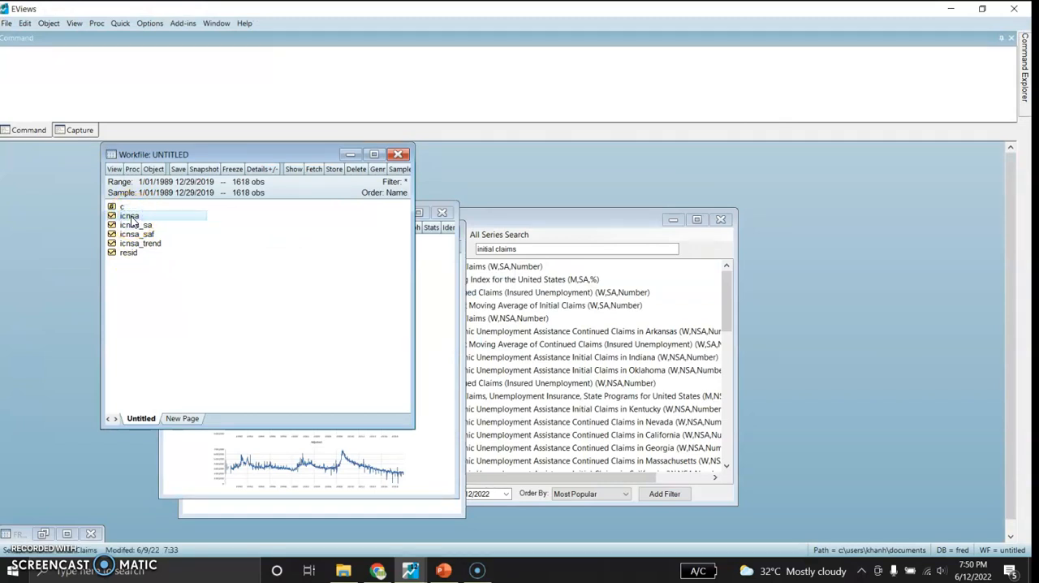
ctrl+click(135, 226)
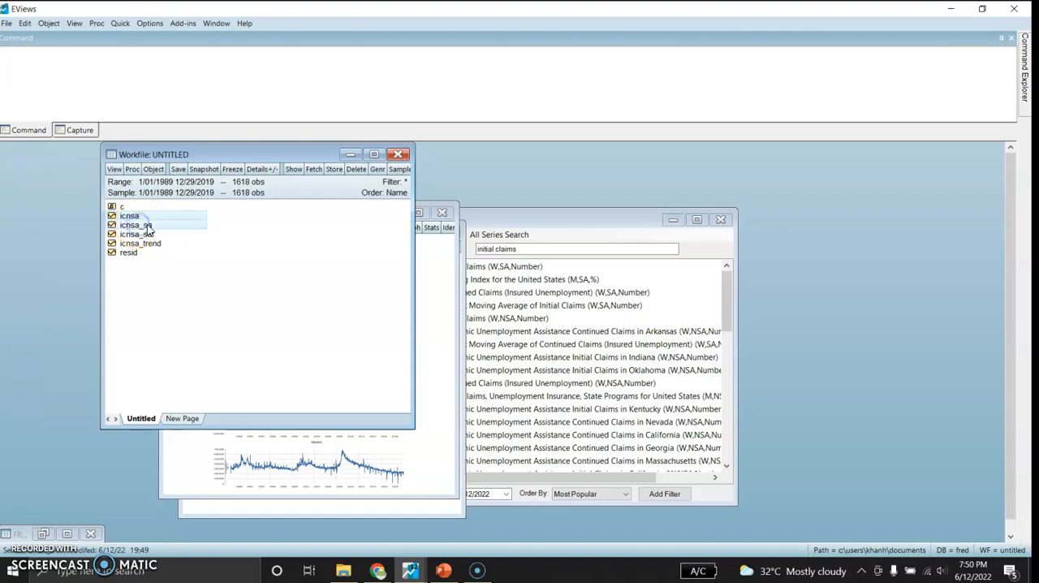
right_click(180, 223)
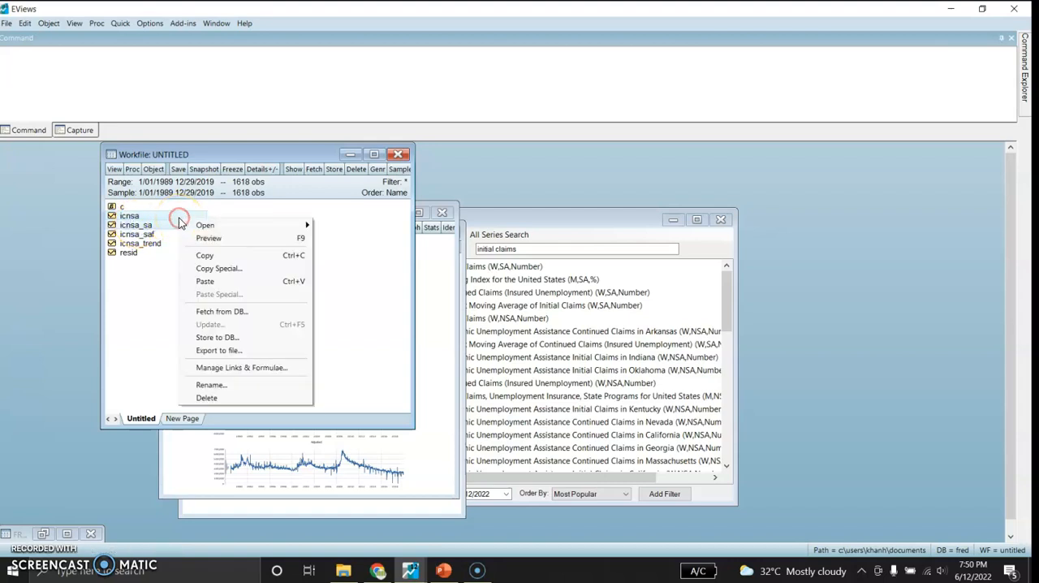
mouse_move(204, 225)
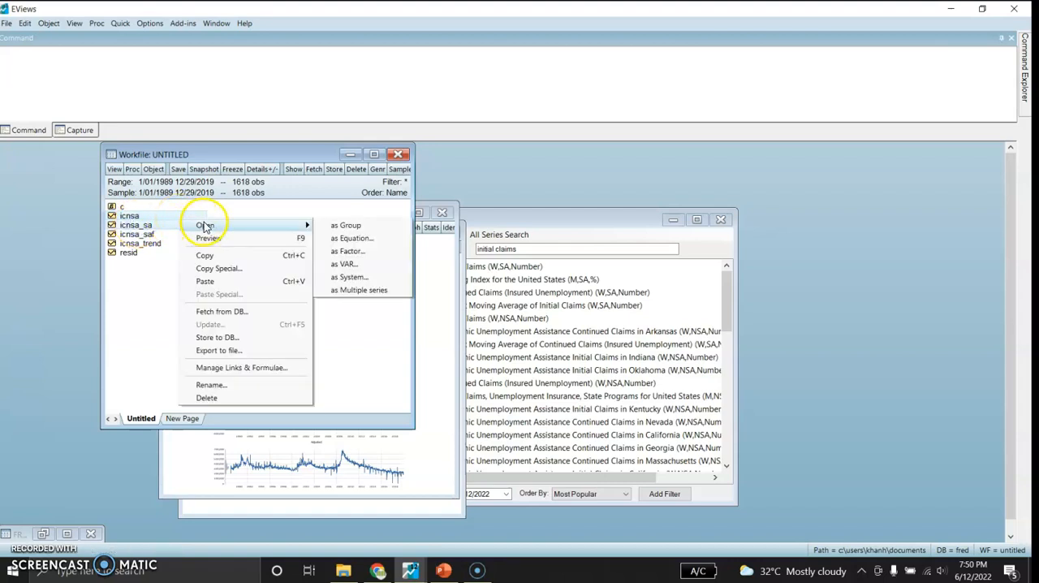
click(345, 225)
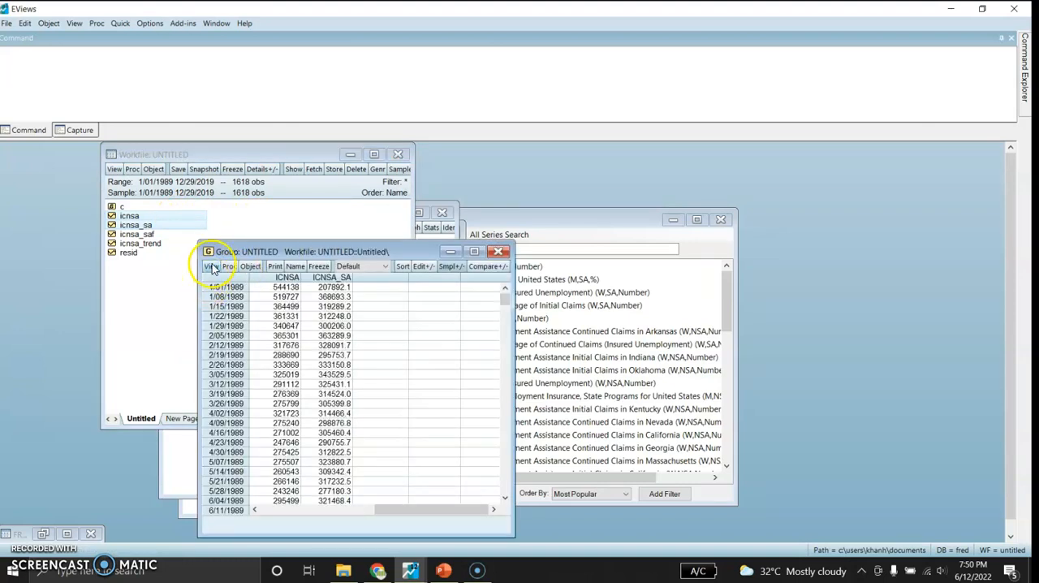
- Plot the icnsa and icnsa_sa group as a single line graph with default options and compare both series in the maximized window
click(211, 266)
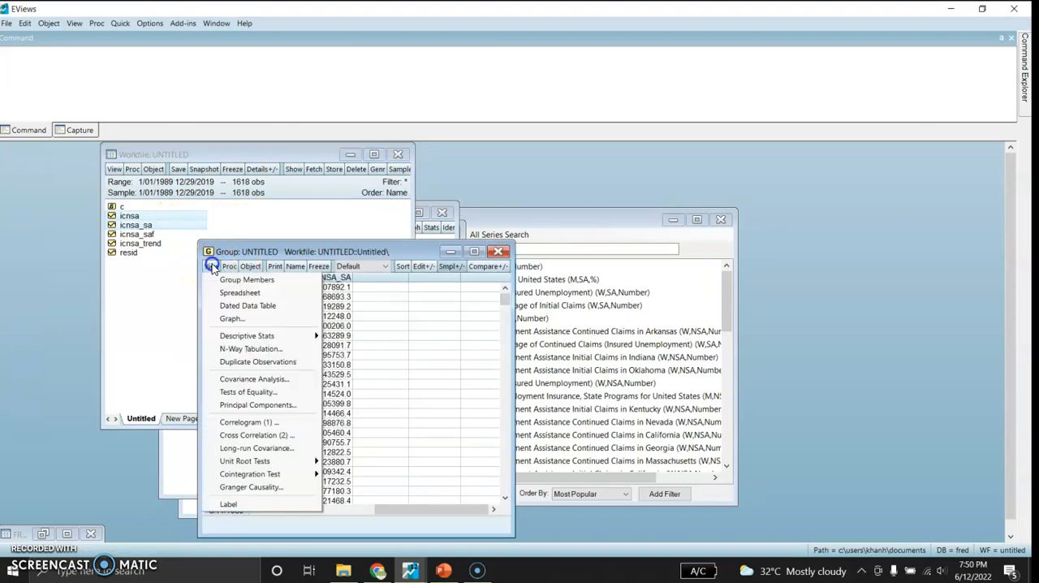
click(233, 321)
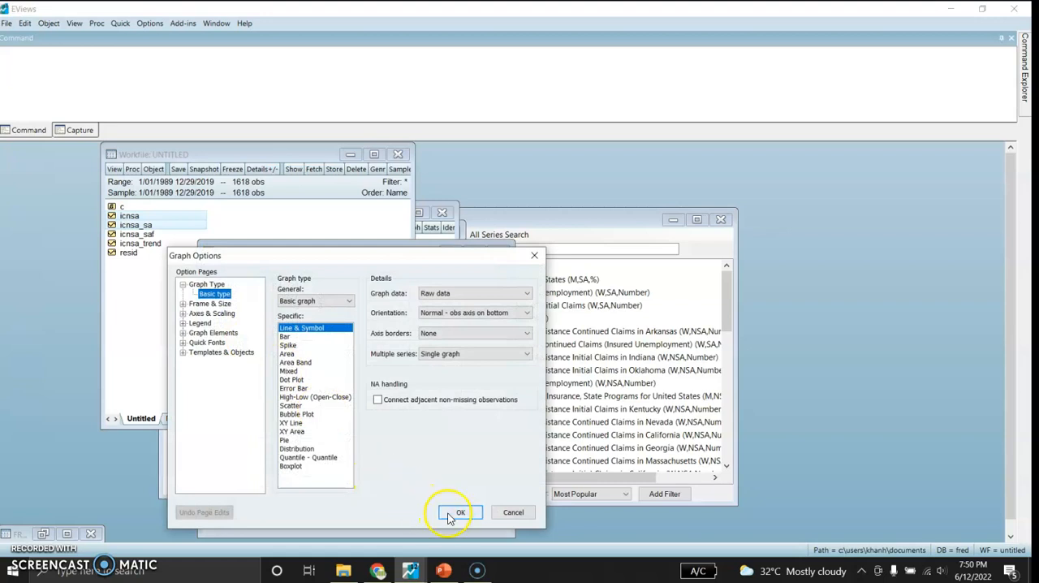
click(459, 512)
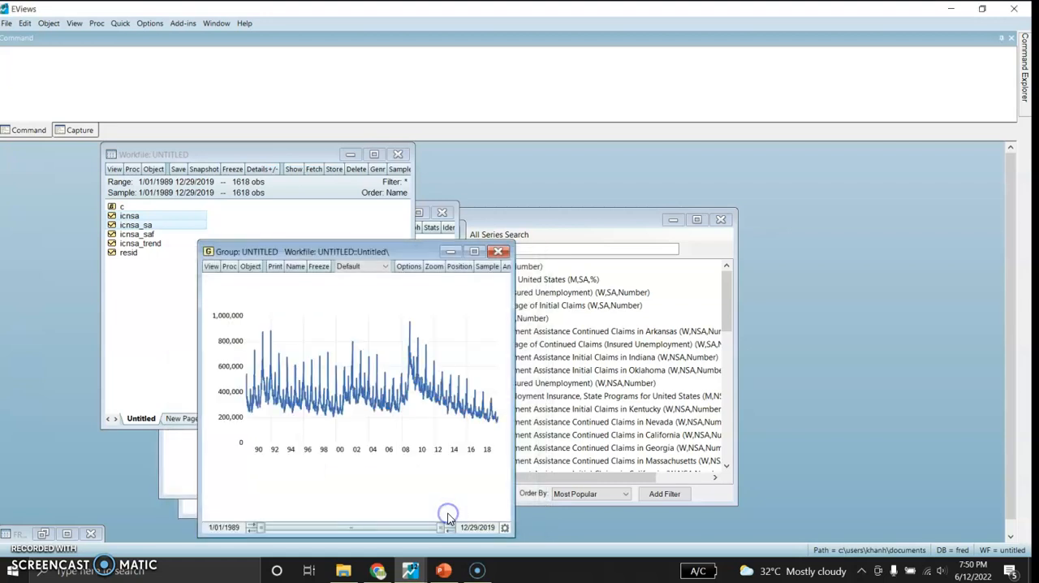
click(474, 250)
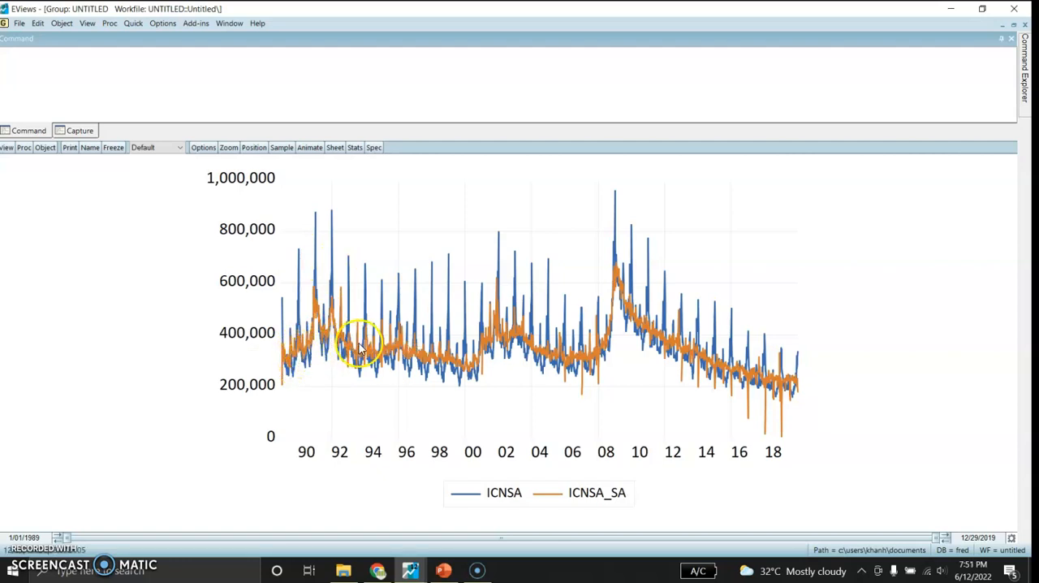
mouse_move(369, 349)
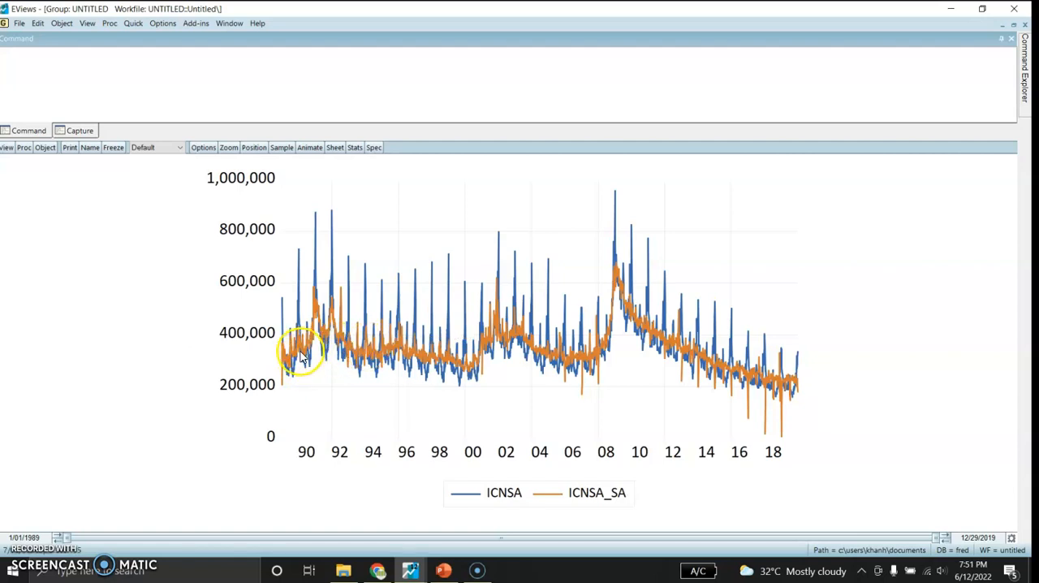
mouse_move(300, 357)
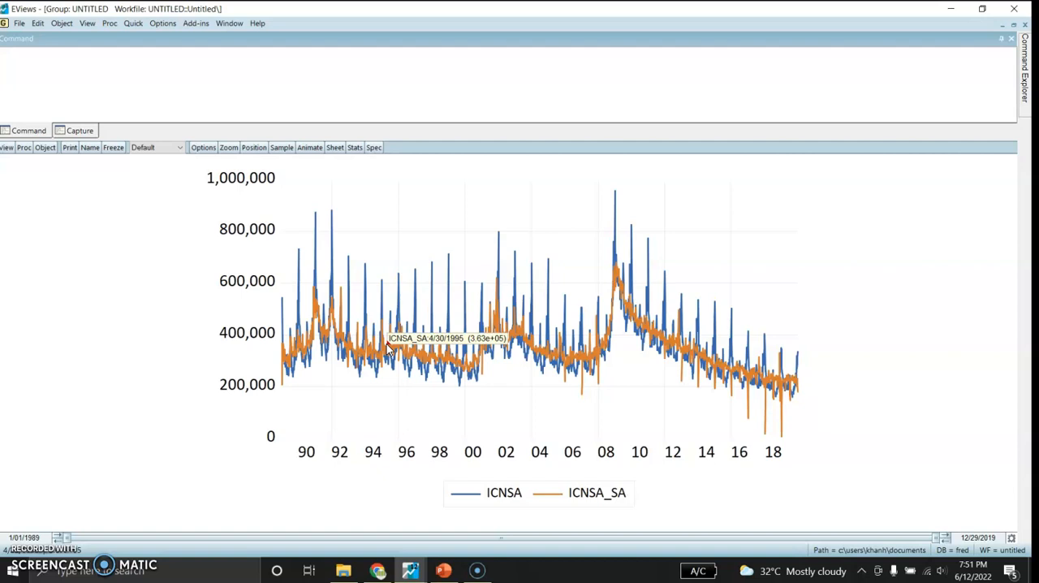
click(1013, 25)
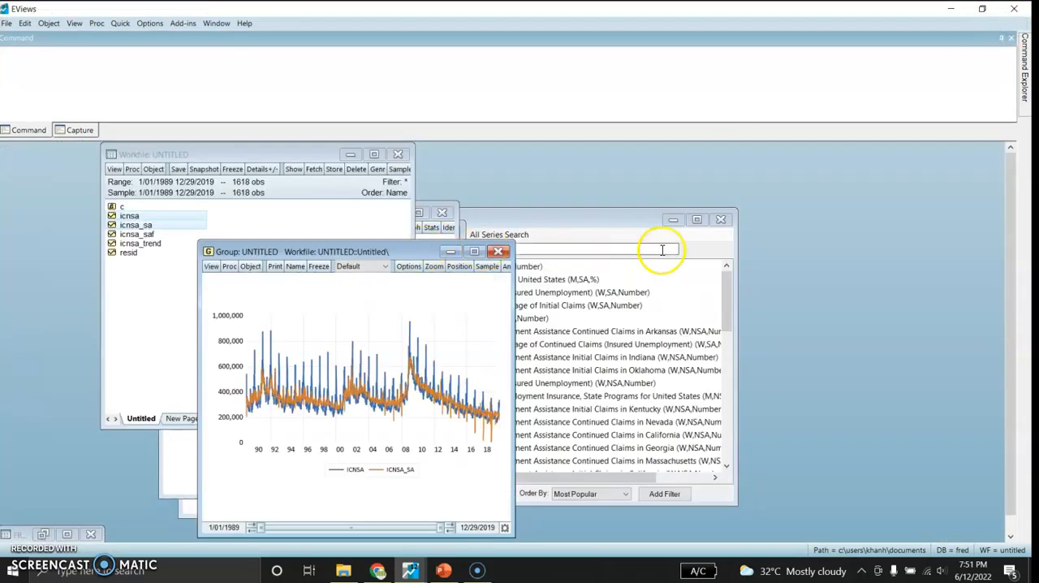
- Fetch the Initial Claims (W,SA,Number) series, icsa, from the FRED search results into the workfile
drag(620, 221, 743, 215)
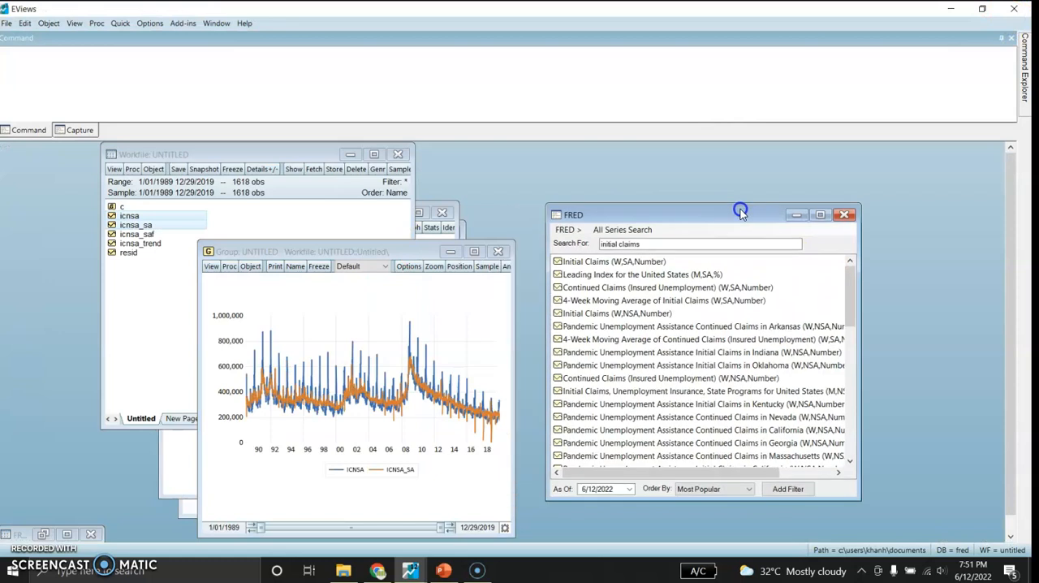
click(601, 263)
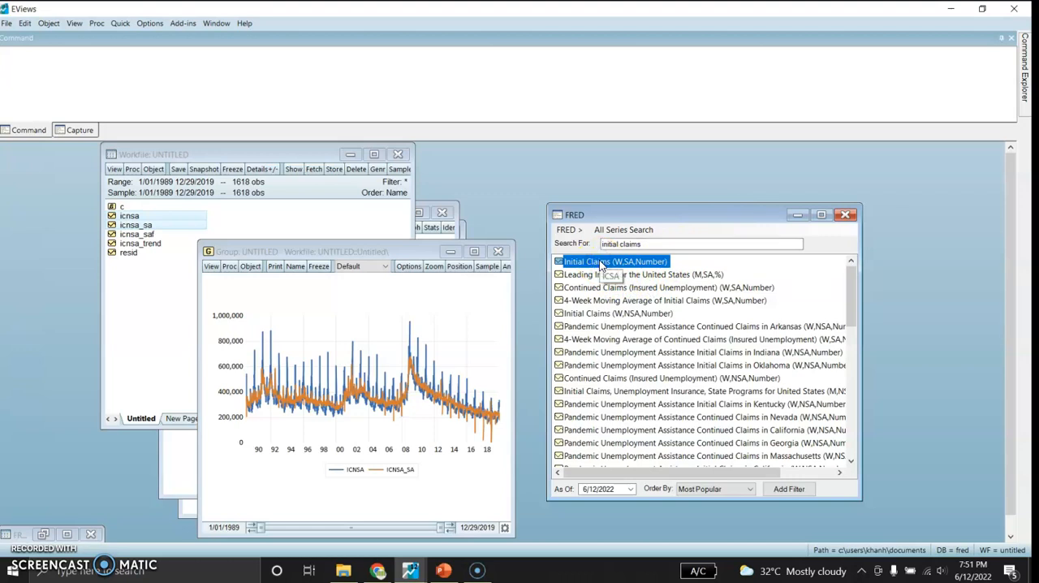
drag(599, 261, 147, 306)
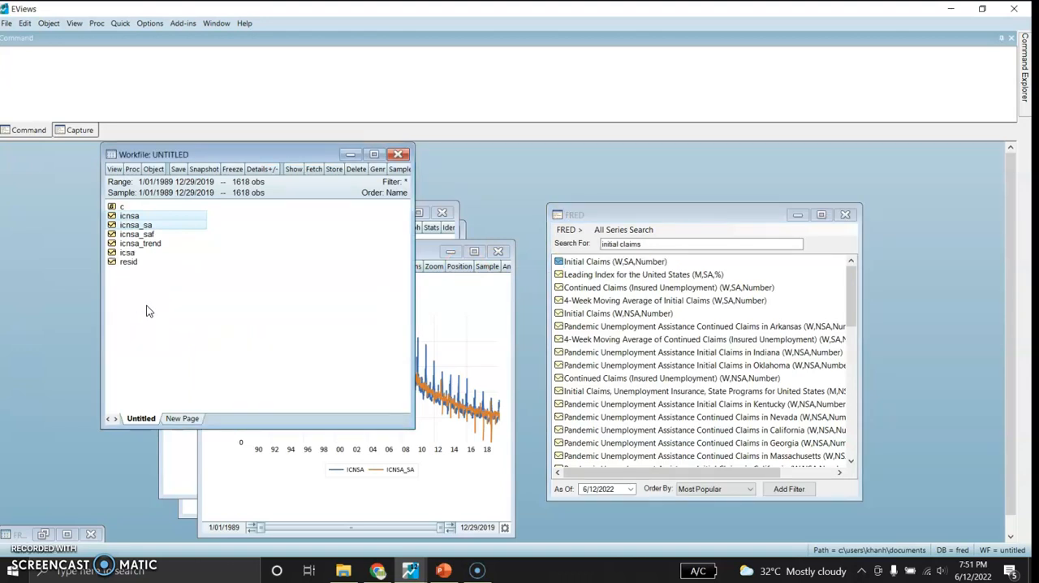
- Open icnsa, icnsa_sa and icsa together as a new group and delete the earlier untitled group
ctrl+click(132, 252)
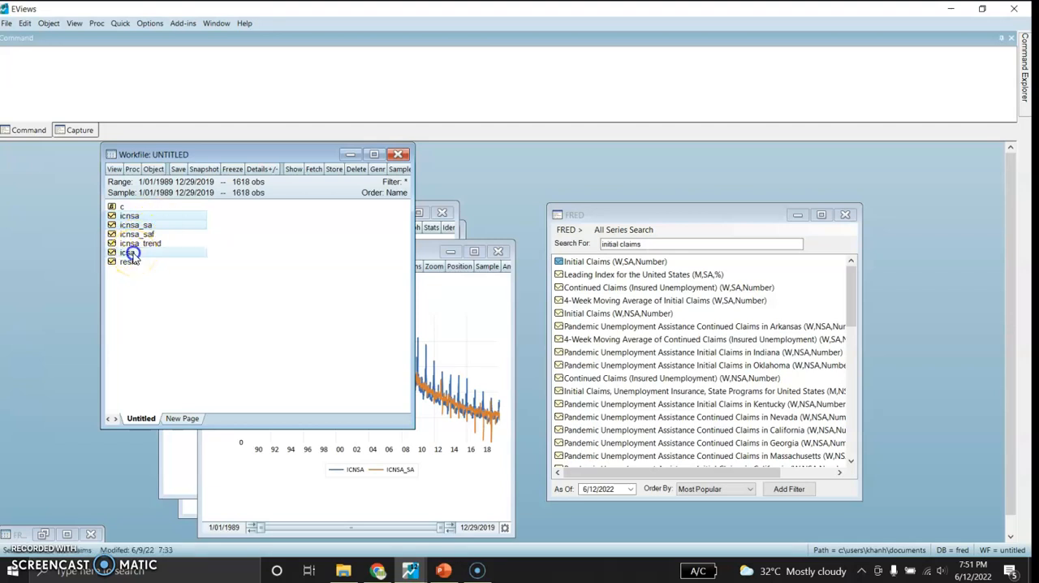
right_click(190, 218)
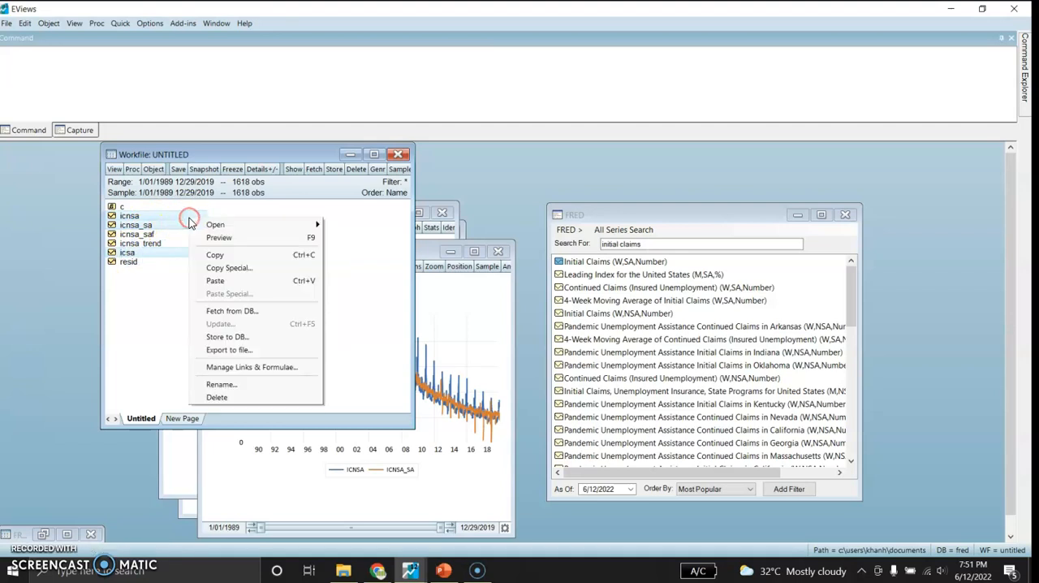
mouse_move(247, 230)
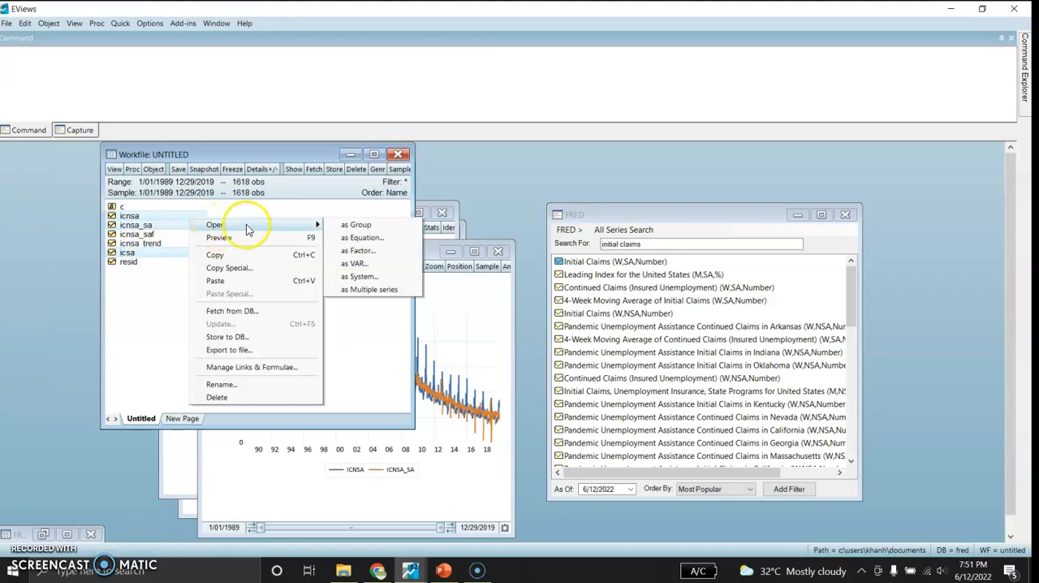
click(355, 225)
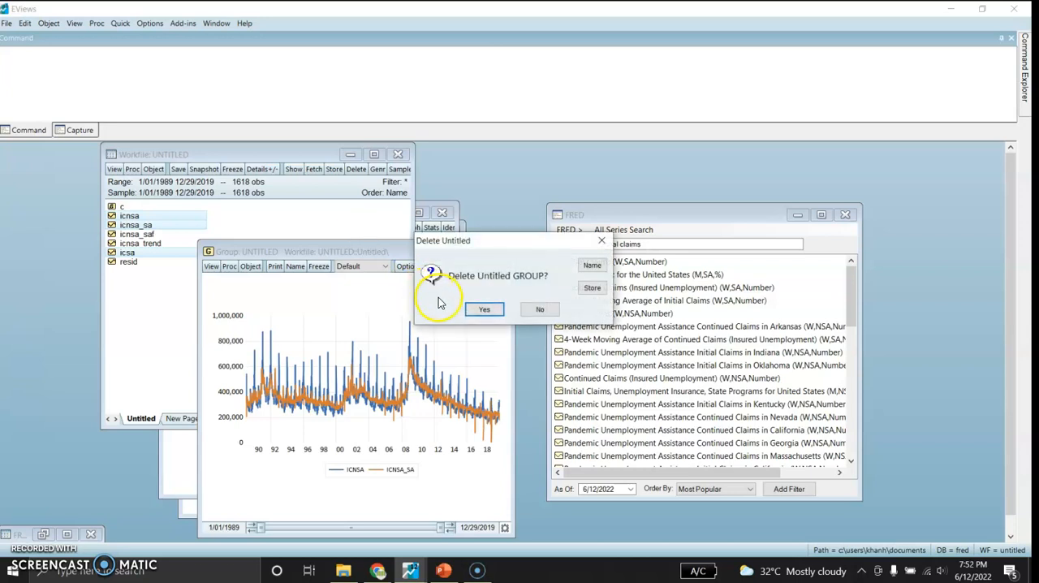
click(464, 309)
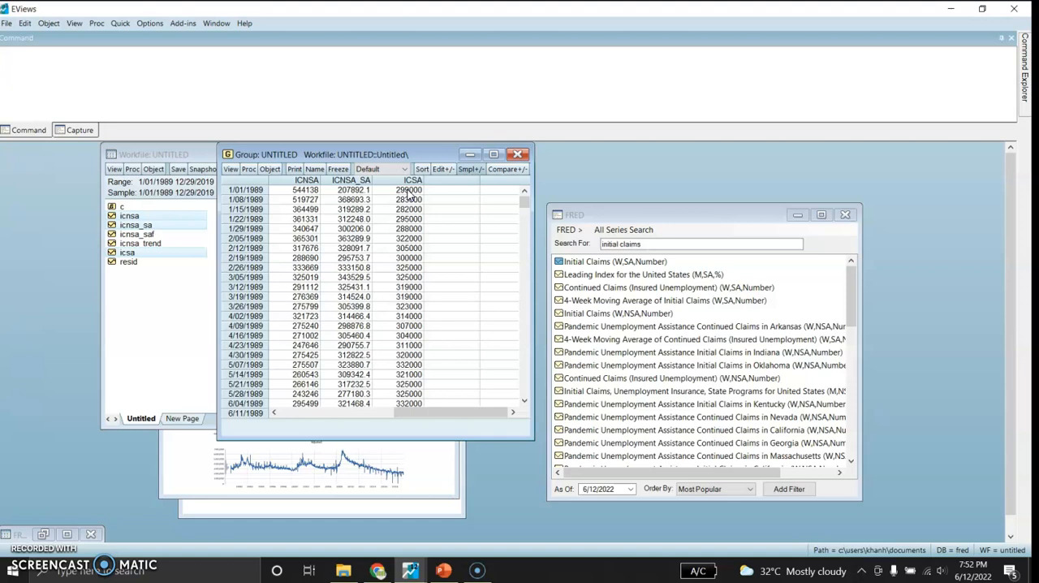
- Plot icnsa, icnsa_sa and icsa in a single Line & Symbol graph and compare the three series in the maximized window
click(230, 169)
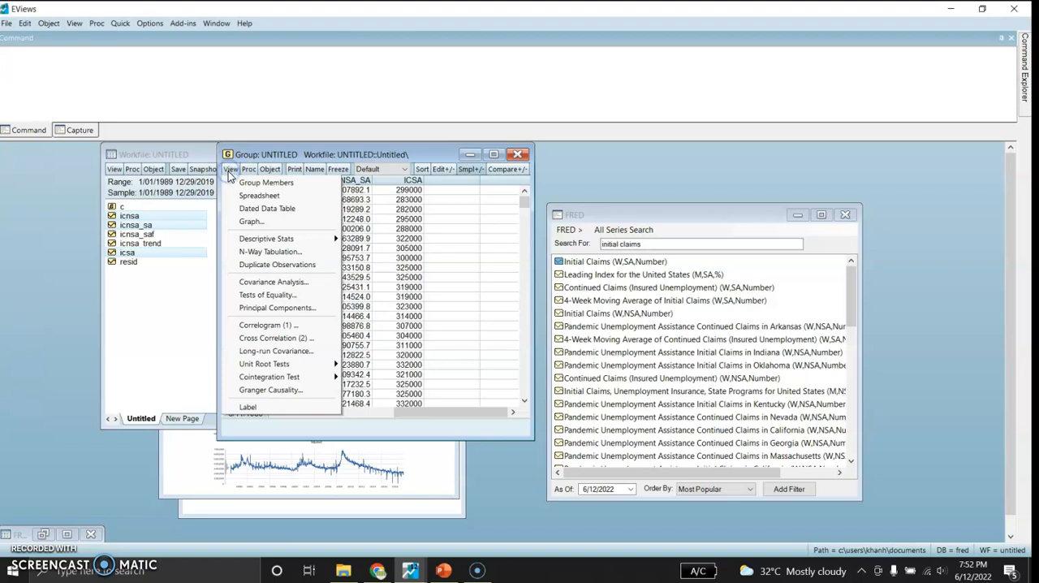
click(249, 221)
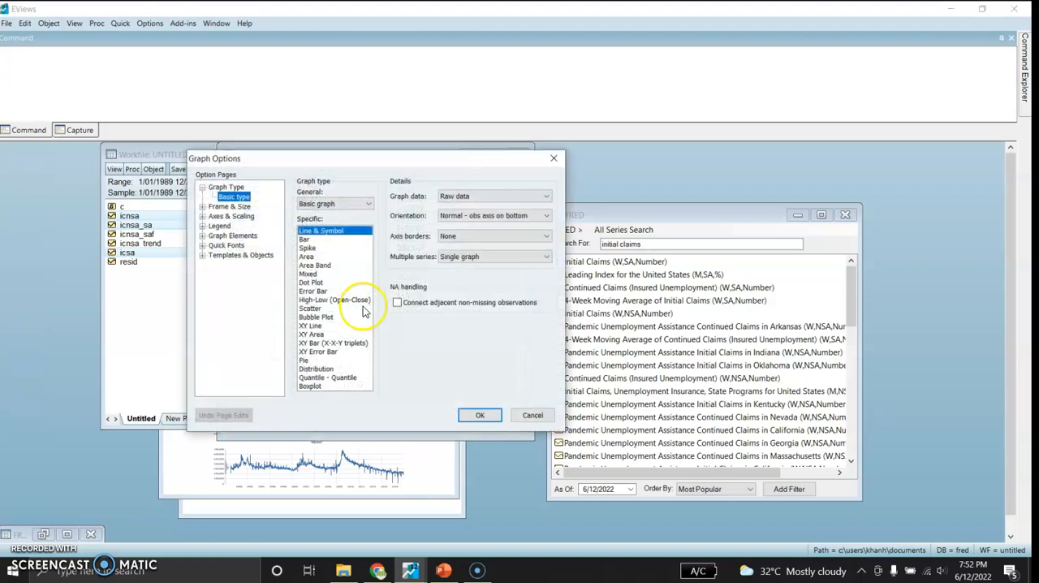
click(478, 416)
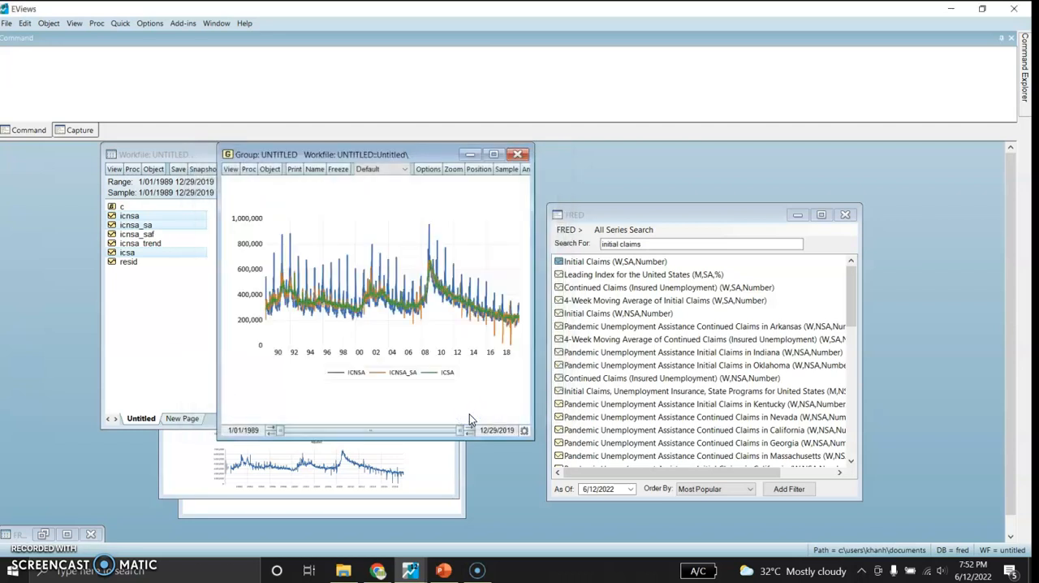
click(493, 154)
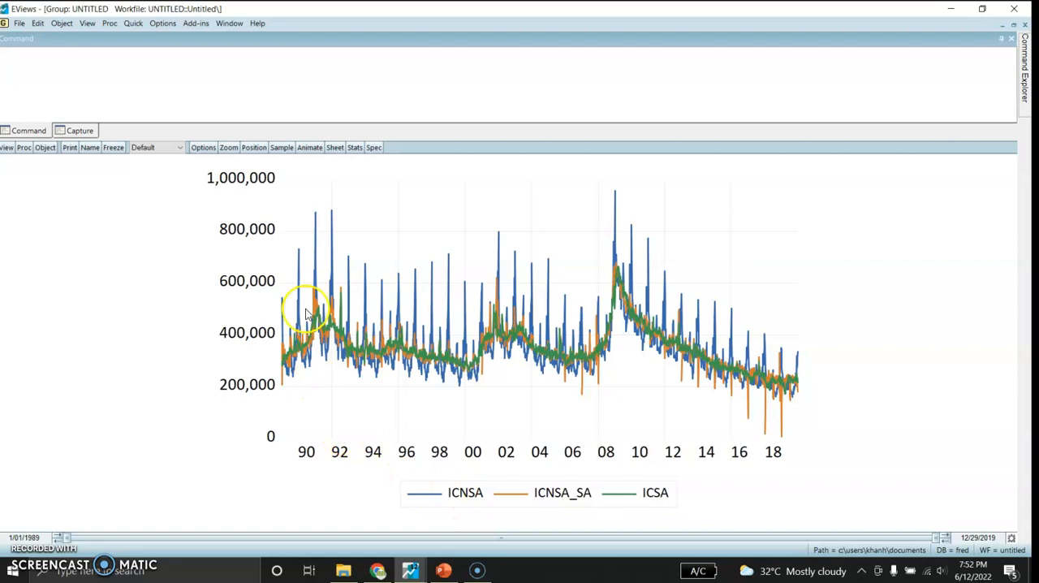
mouse_move(391, 306)
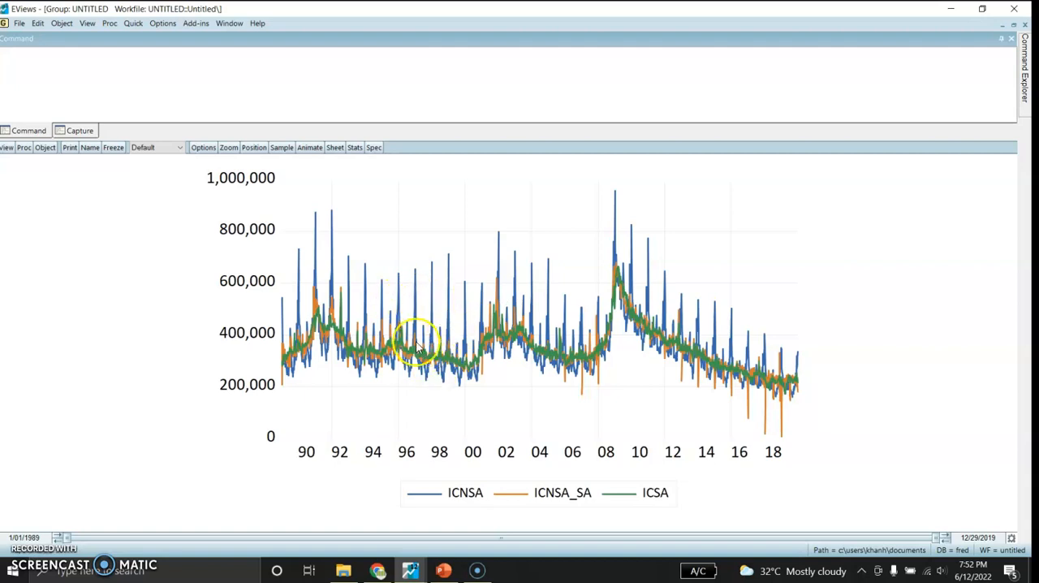
mouse_move(416, 344)
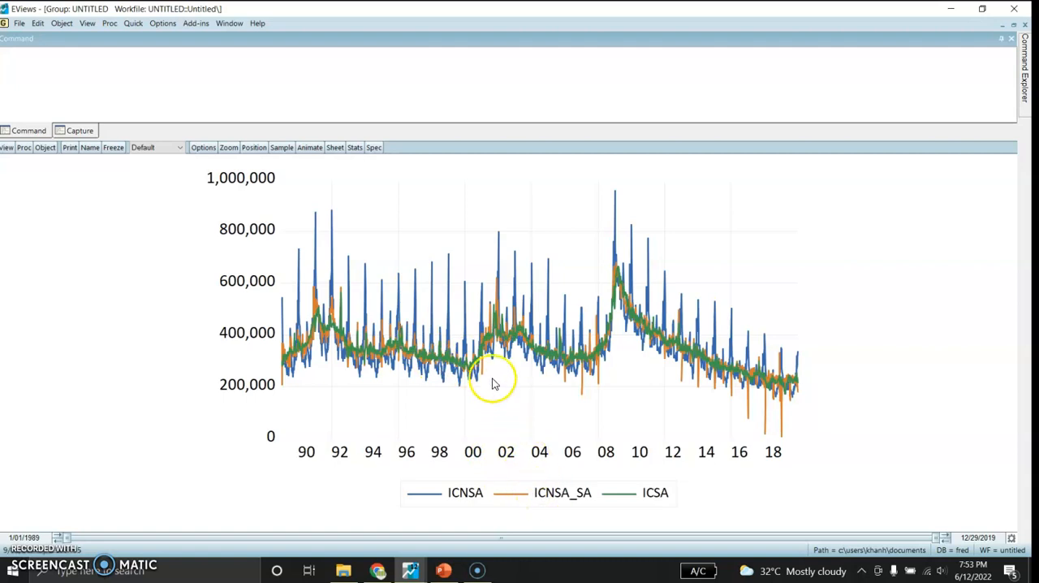
mouse_move(476, 370)
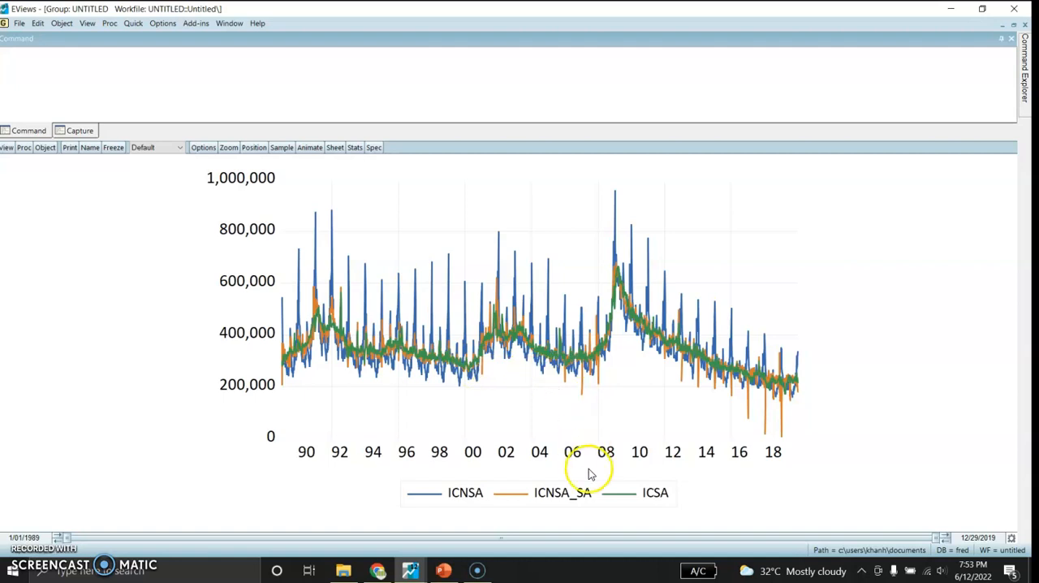
mouse_move(679, 341)
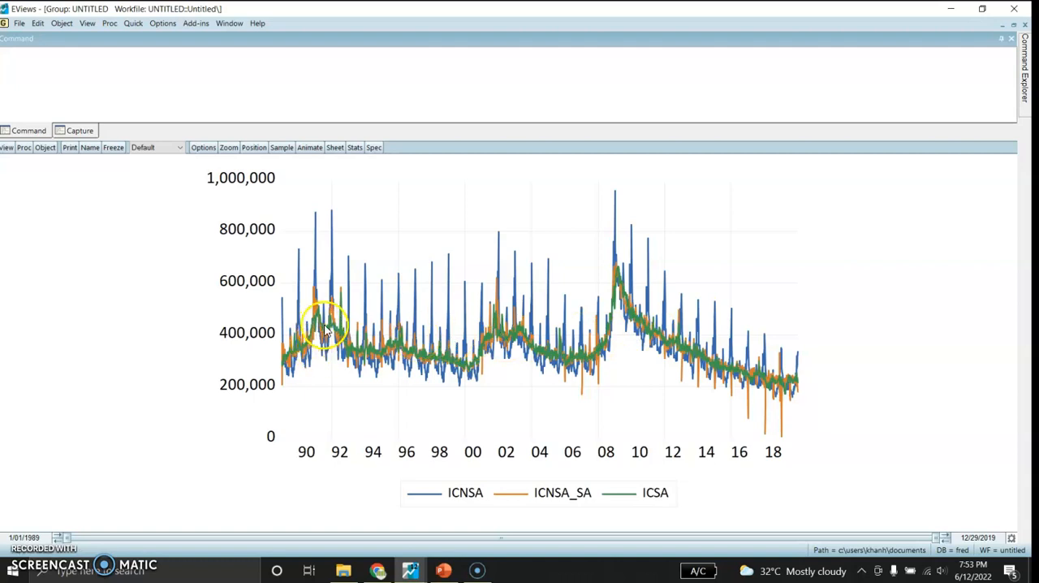
mouse_move(331, 334)
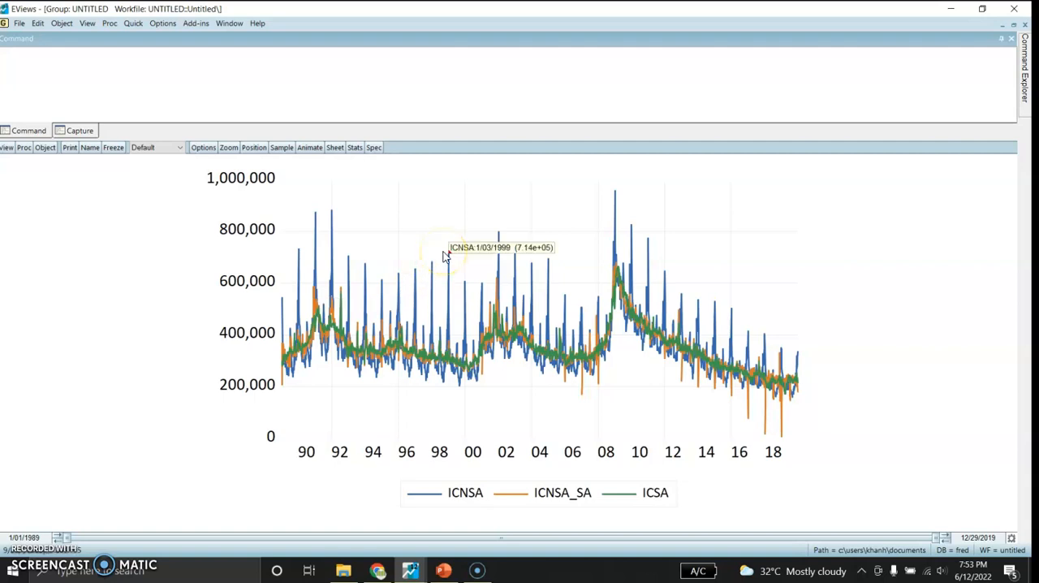
click(1015, 26)
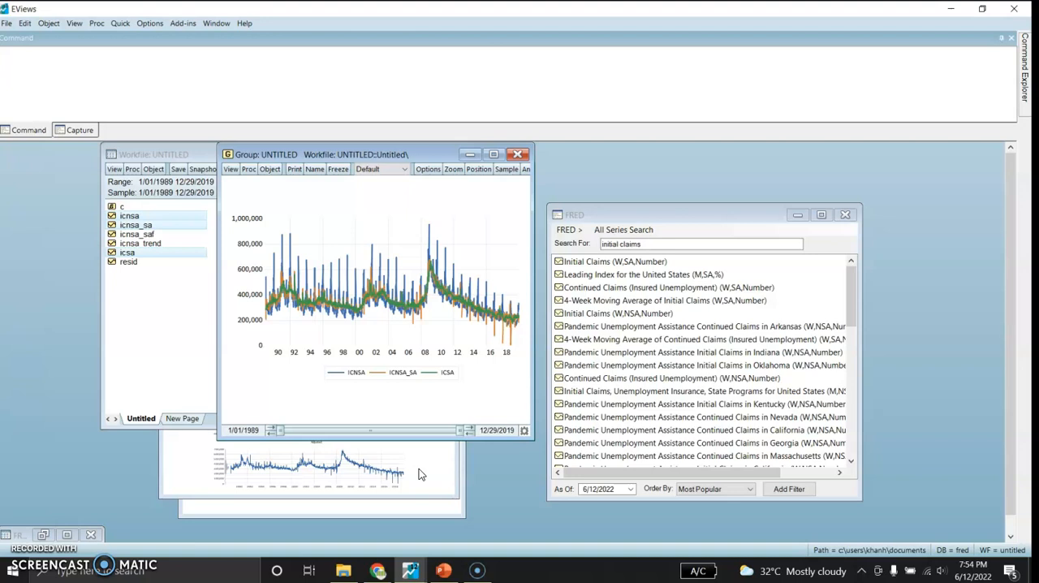
click(230, 170)
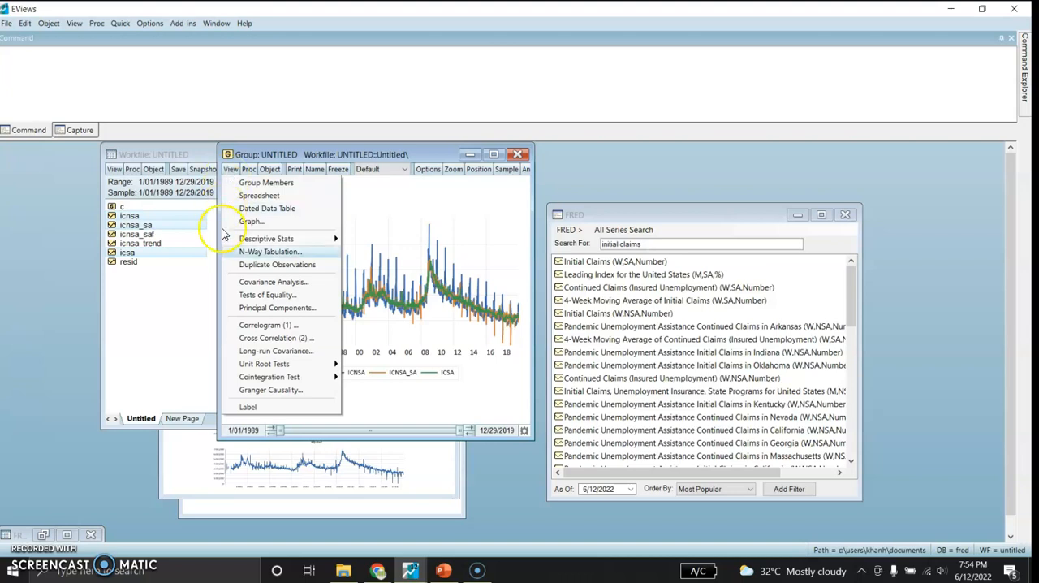
- Switch to the PowerPoint presentation and start the slide show from the "Thanks for your attention!" slide
click(443, 570)
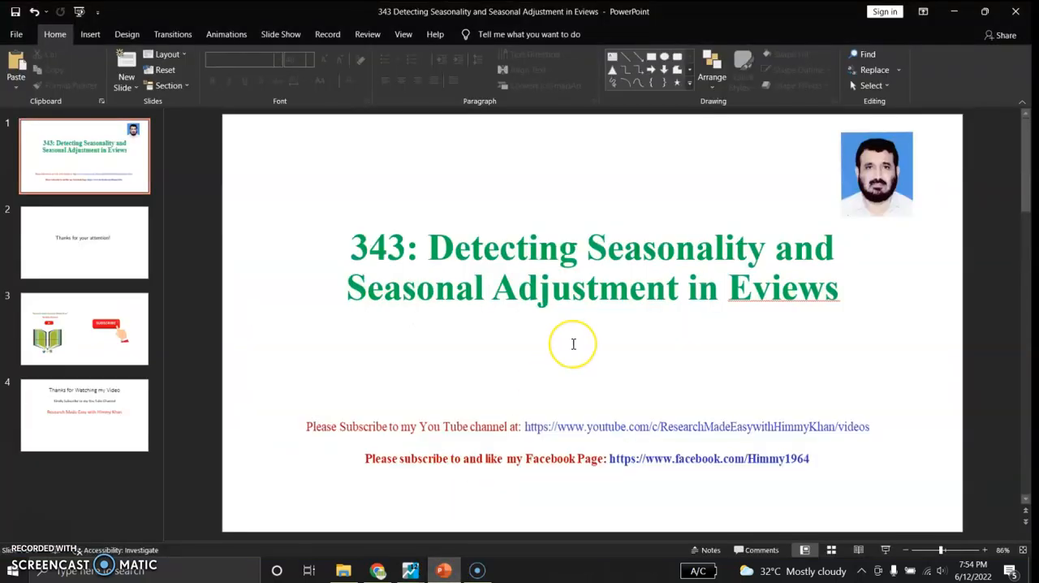
scroll(573, 344, down, 1)
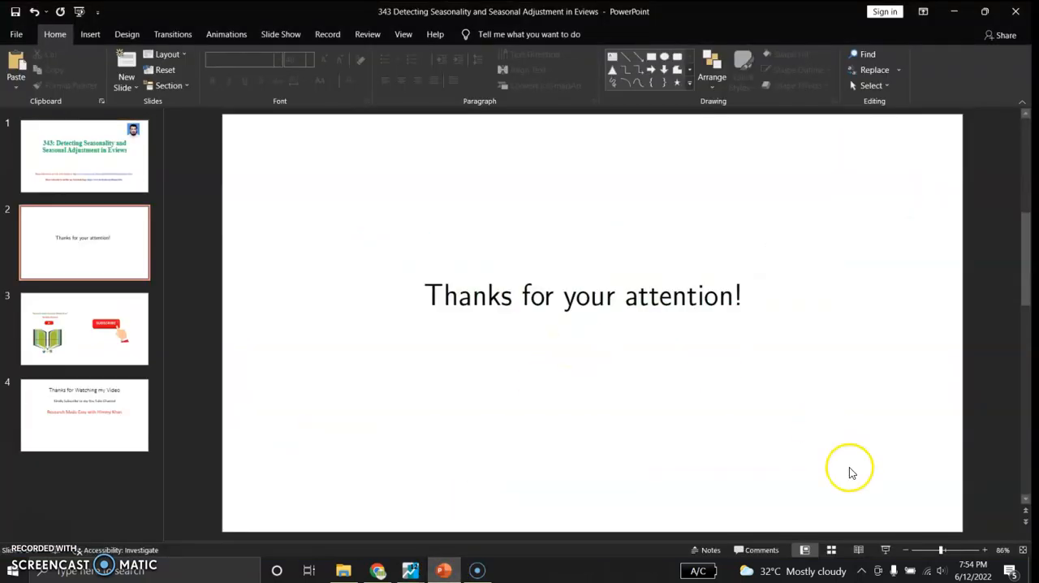
click(886, 551)
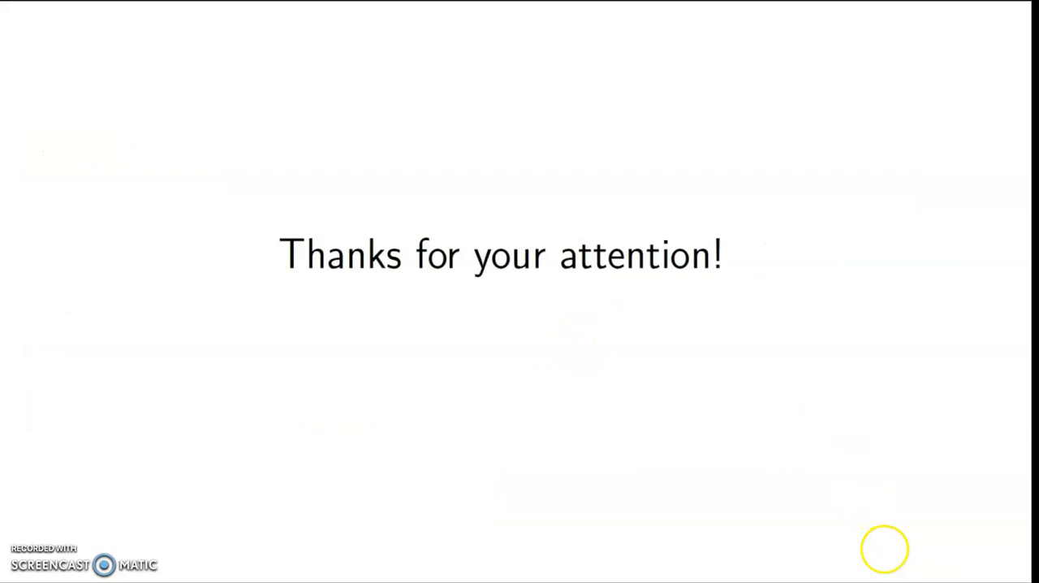